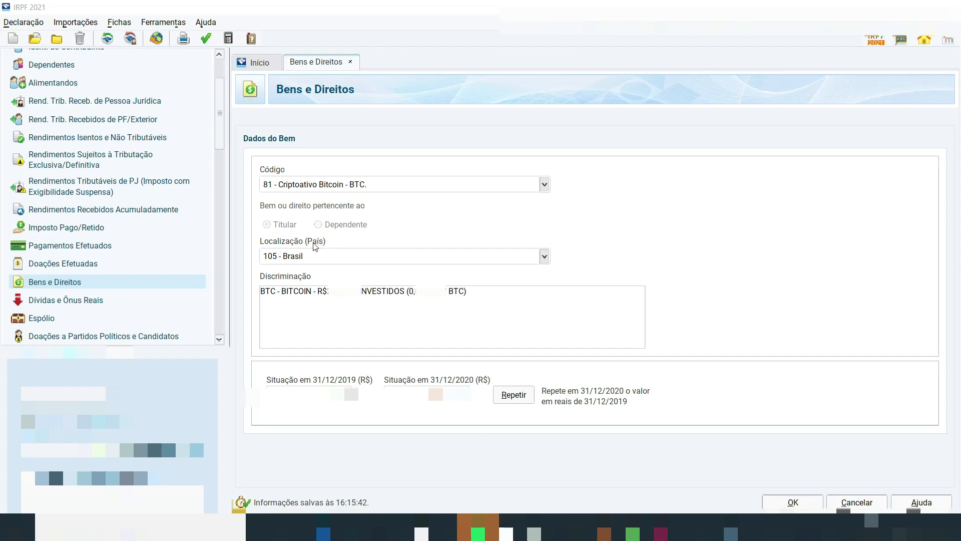
# Try country code 249 as the location of the Bitcoin asset
pyautogui.click(545, 258)
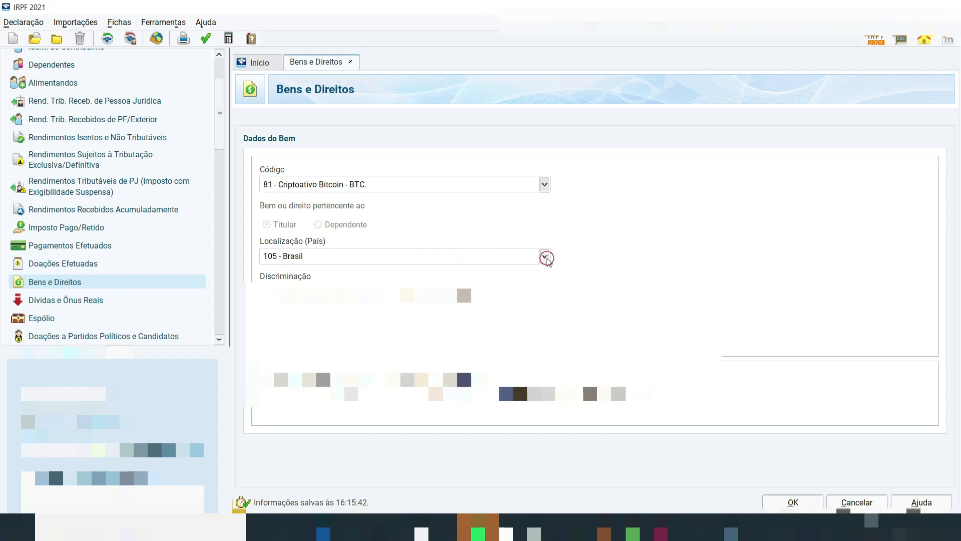
pyautogui.press('Delete')
pyautogui.press('Delete')
pyautogui.press('Delete')
pyautogui.press('Delete')
pyautogui.press('Delete')
pyautogui.press('Delete')
pyautogui.press('Delete')
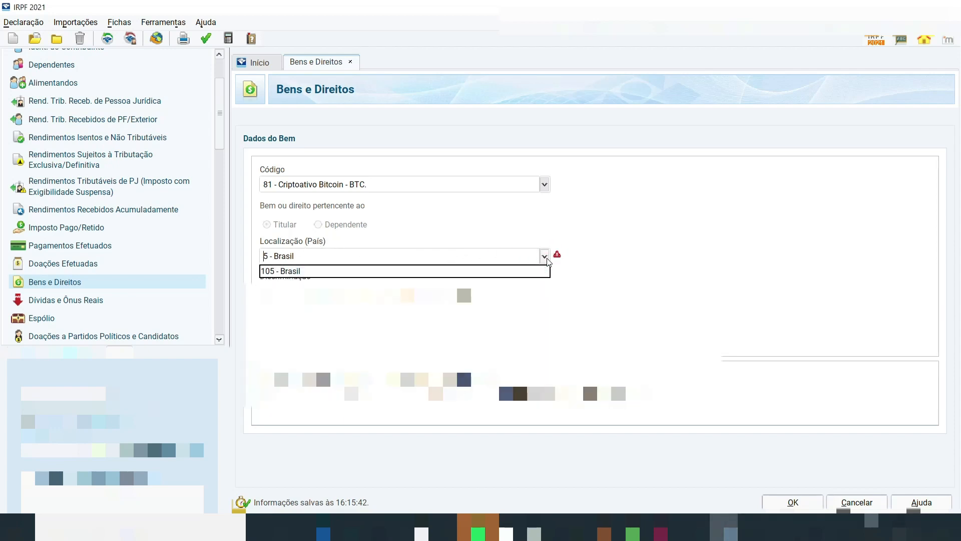
pyautogui.press('Delete')
pyautogui.press('Delete')
pyautogui.press('Delete')
pyautogui.press('Delete')
pyautogui.press('Delete')
pyautogui.write('2')
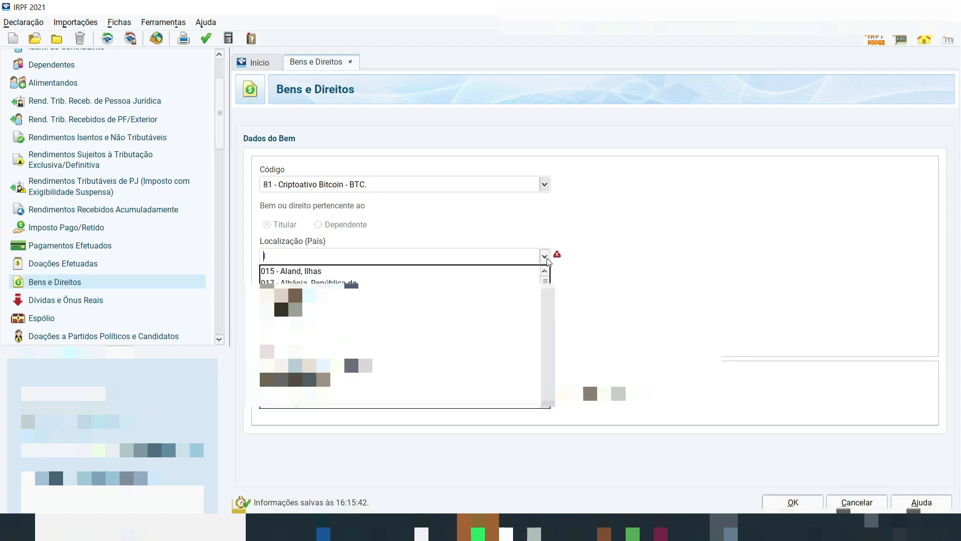
pyautogui.write('49')
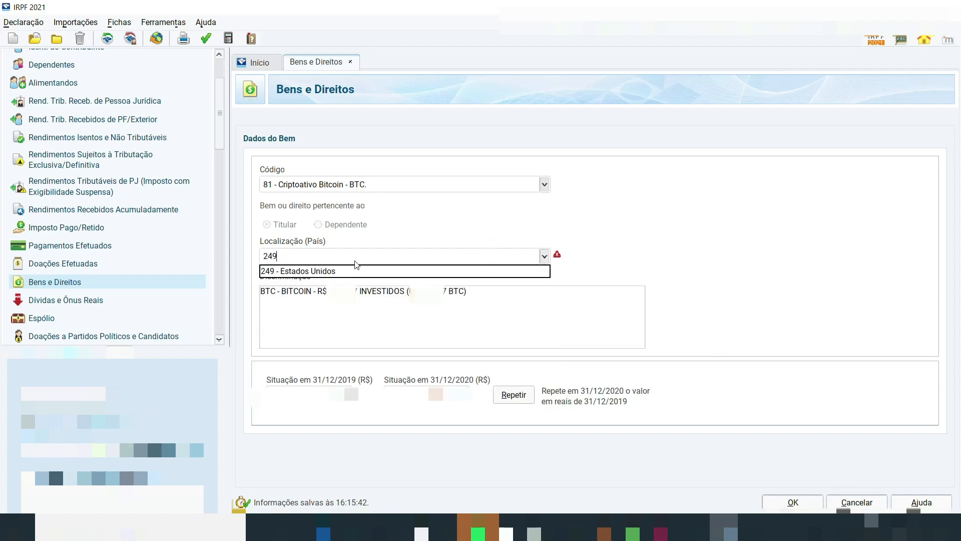
# Set the Bitcoin asset's location to 105 - Brasil
pyautogui.press('BackSpace')
pyautogui.press('BackSpace')
pyautogui.press('BackSpace')
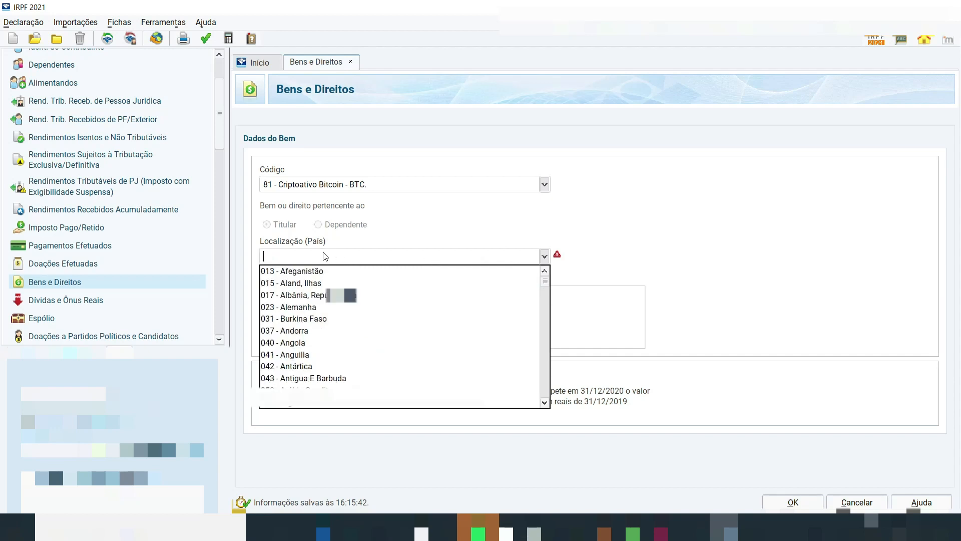
pyautogui.write('105')
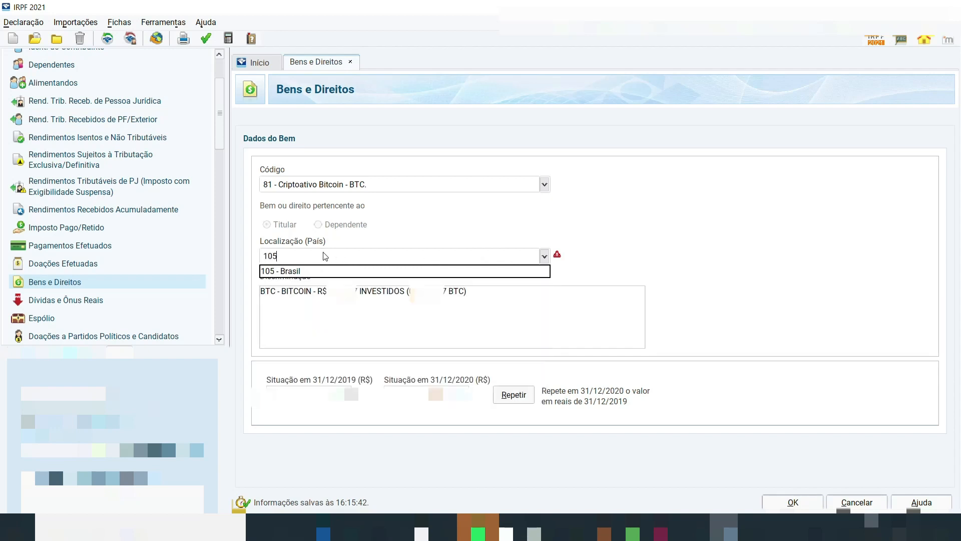
pyautogui.click(312, 271)
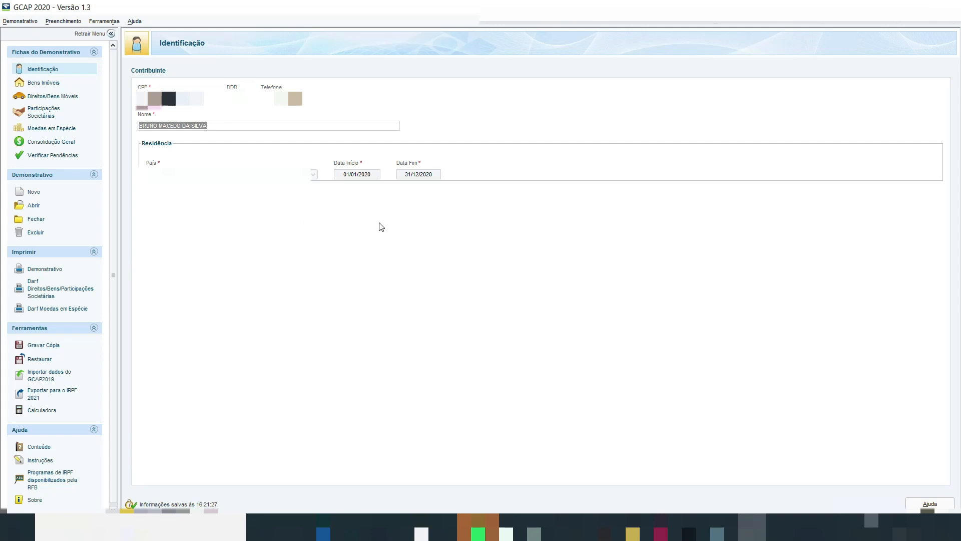
# In GCAP 2020, create a new Direitos/Bens Móveis entry for an asset acquired in Brasil
pyautogui.click(52, 98)
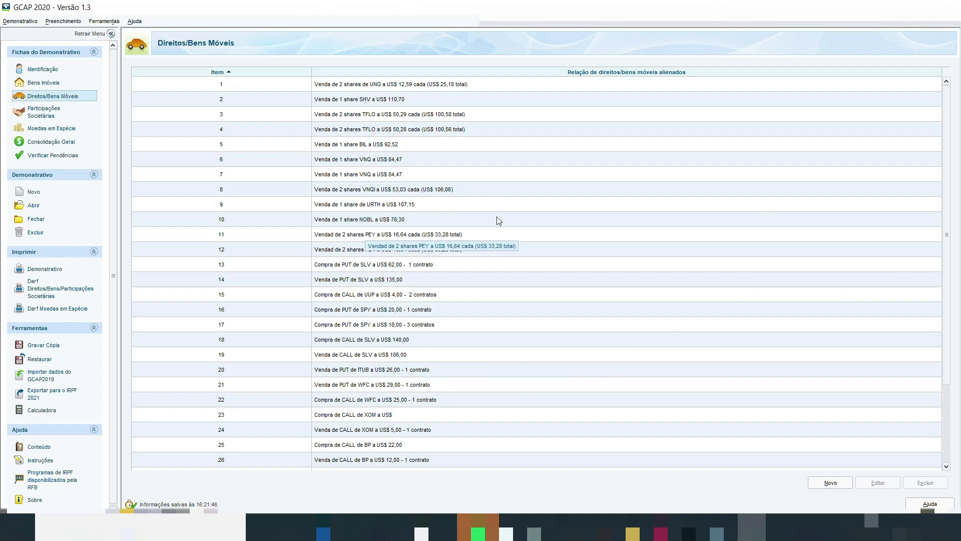
pyautogui.click(829, 482)
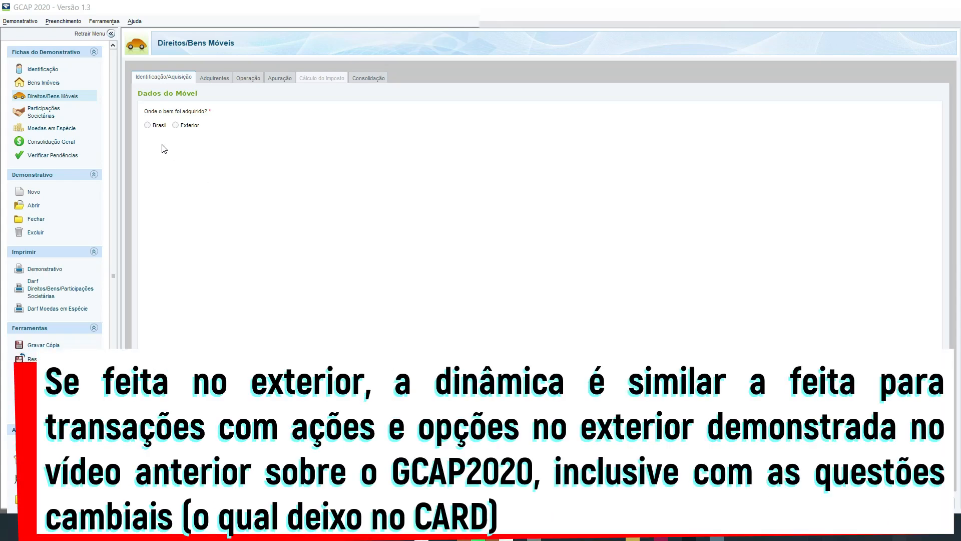
pyautogui.click(148, 125)
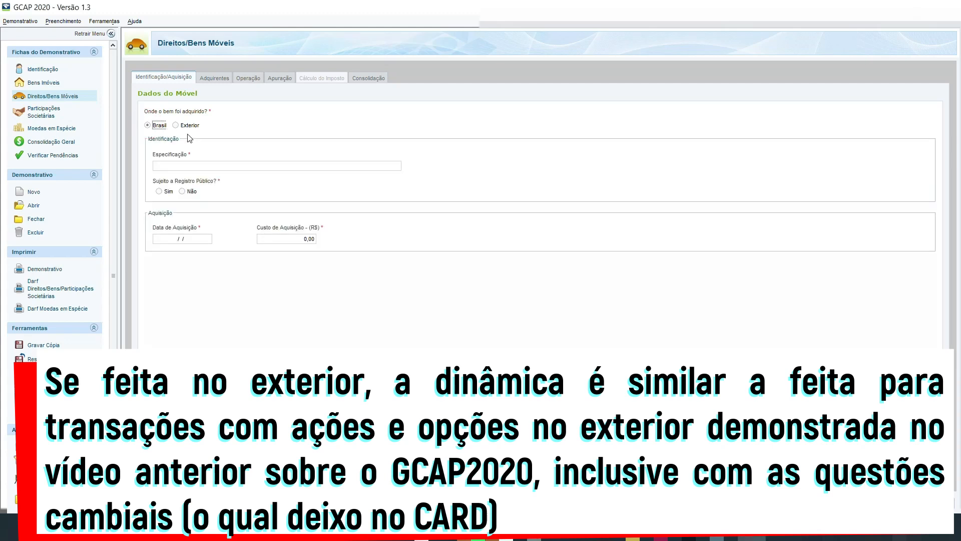
# Specify the asset as "Venda de 1 Bitcoin" and mark it as not subject to public registry
pyautogui.click(212, 167)
pyautogui.write('Venda de 1 Bitcoin')
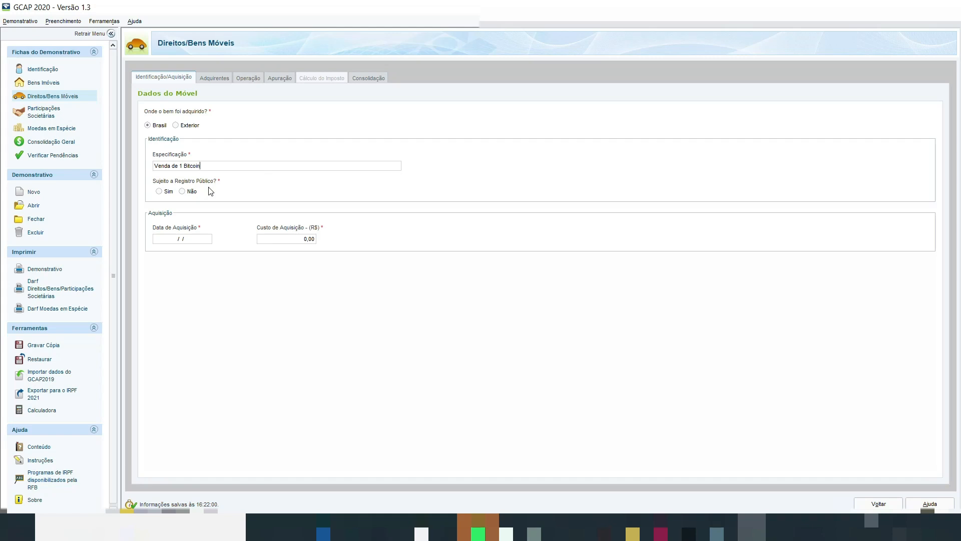
pyautogui.click(184, 192)
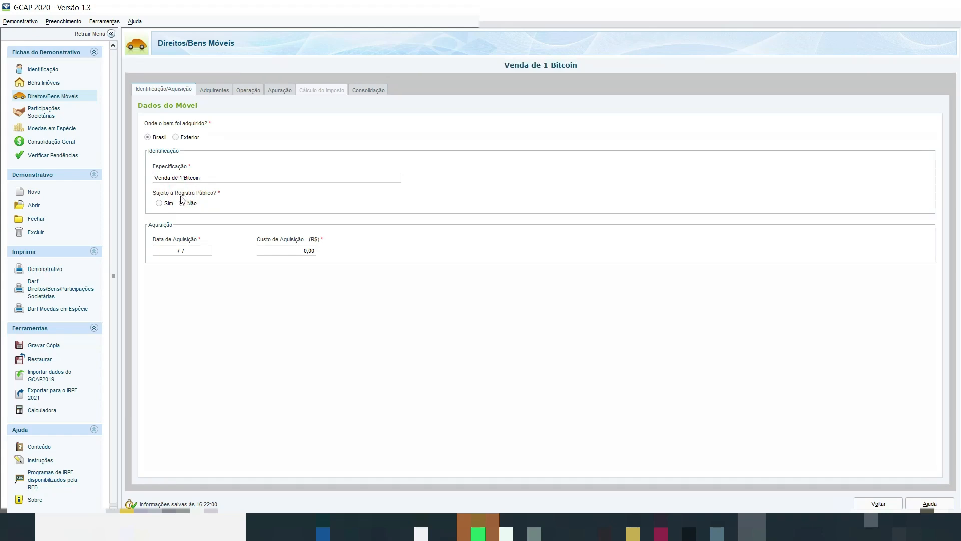
pyautogui.click(182, 205)
# Set the acquisition date to 03/01/2020 and the acquisition cost to R$ 40.000,00
pyautogui.click(181, 250)
pyautogui.write('03/01/2020')
pyautogui.click(302, 251)
pyautogui.write('400')
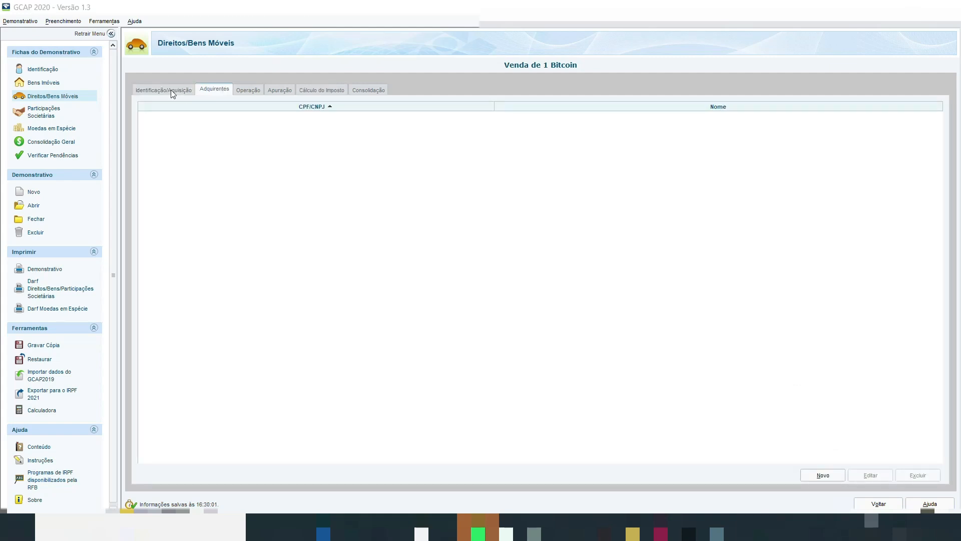
# In the operation data, set the nature to Venda, not paid in installments, with disposal date 05/01/2020
pyautogui.click(823, 475)
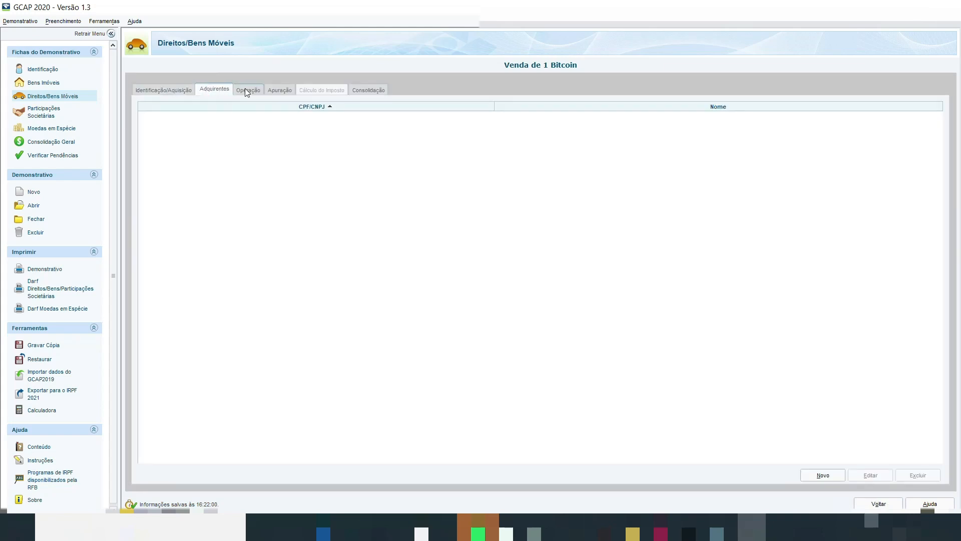
pyautogui.click(245, 89)
pyautogui.click(318, 139)
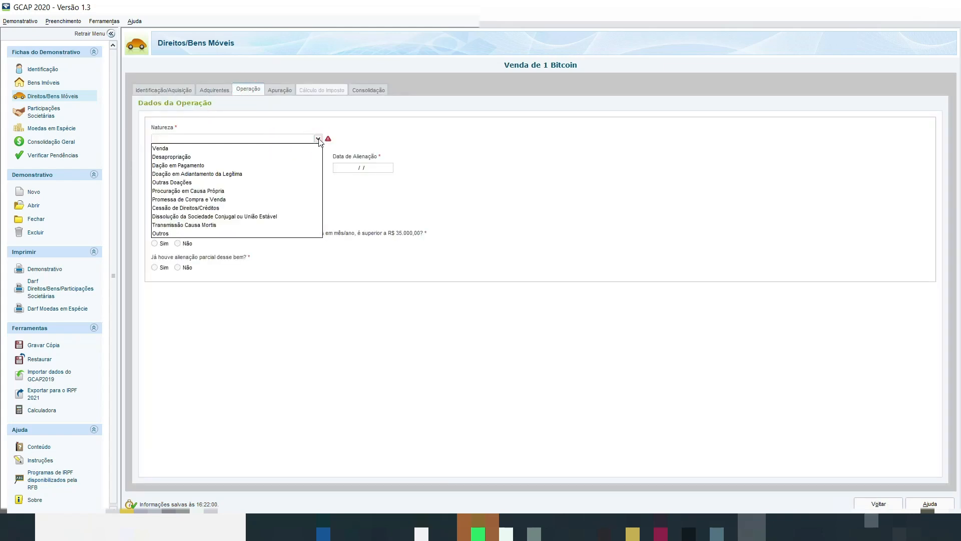
pyautogui.click(289, 146)
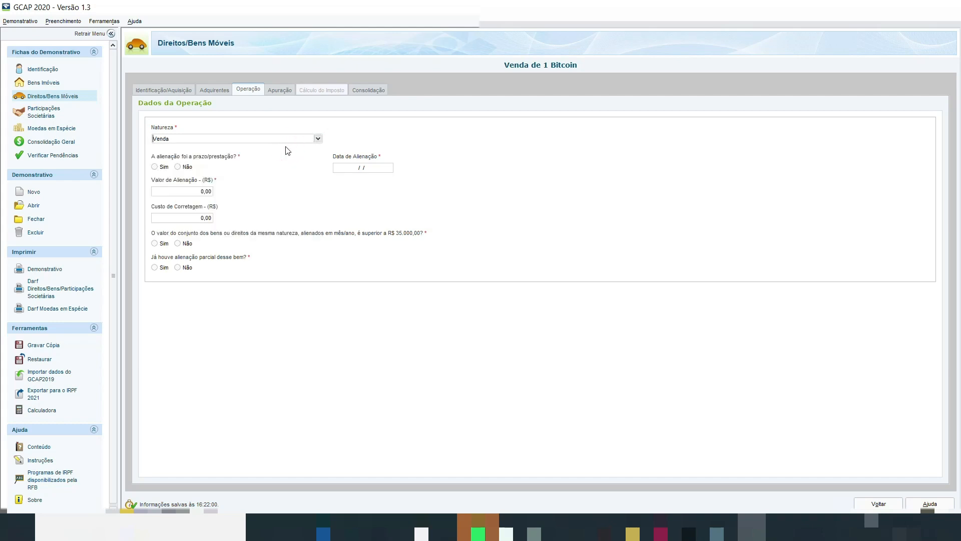
pyautogui.click(178, 167)
pyautogui.click(358, 168)
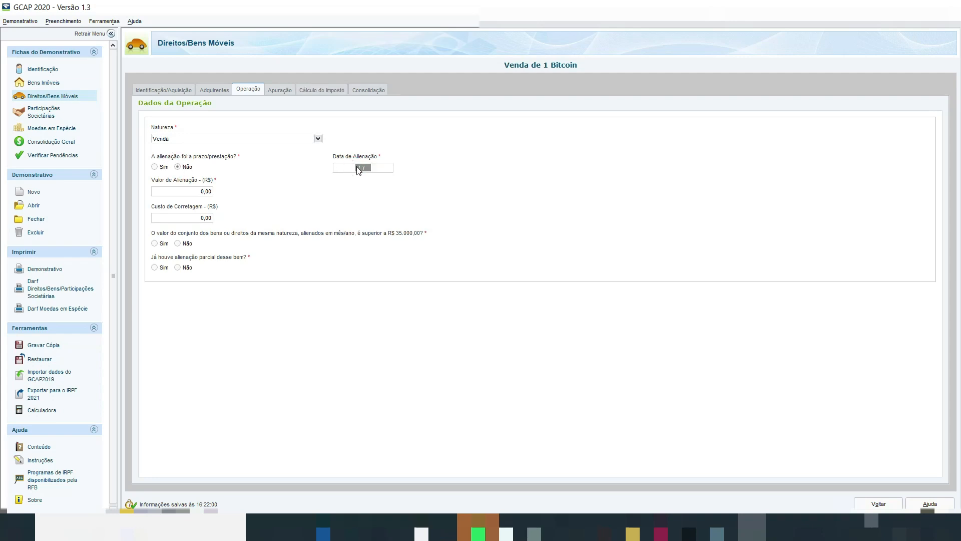
pyautogui.write('05/01/2020')
# Set the disposal value to R$ 45.000,00 and brokerage cost to R$ 1,00, and answer Não to prior partial disposal
pyautogui.click(206, 192)
pyautogui.write('45000')
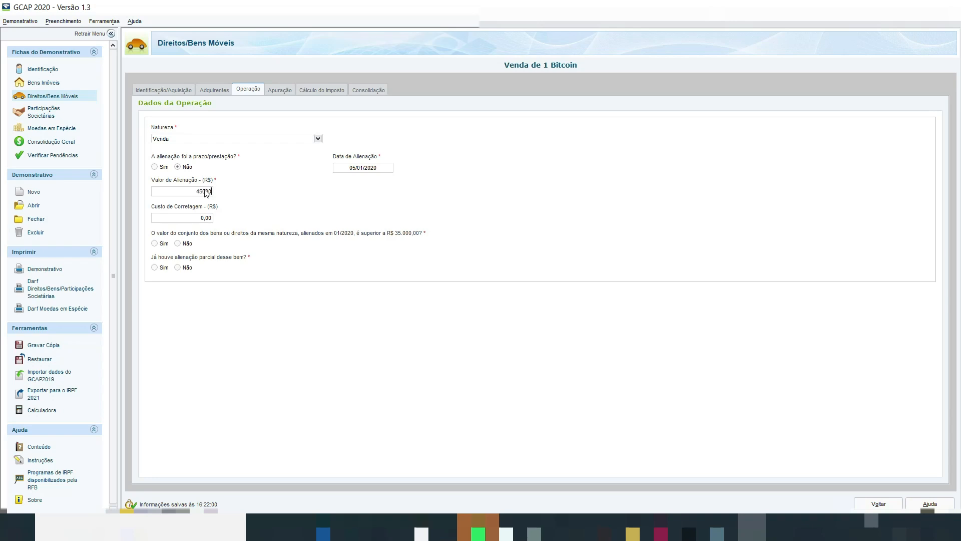
pyautogui.click(207, 221)
pyautogui.press('BackSpace')
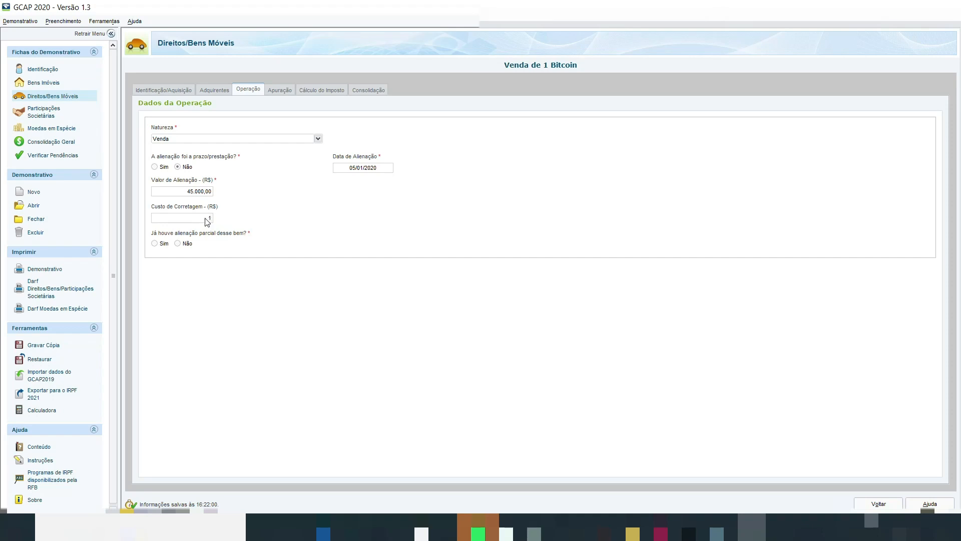
pyautogui.write('1')
pyautogui.click(178, 244)
# Review the Bitcoin sale's capital gain assessment, tax calculation and consolidation
pyautogui.click(281, 92)
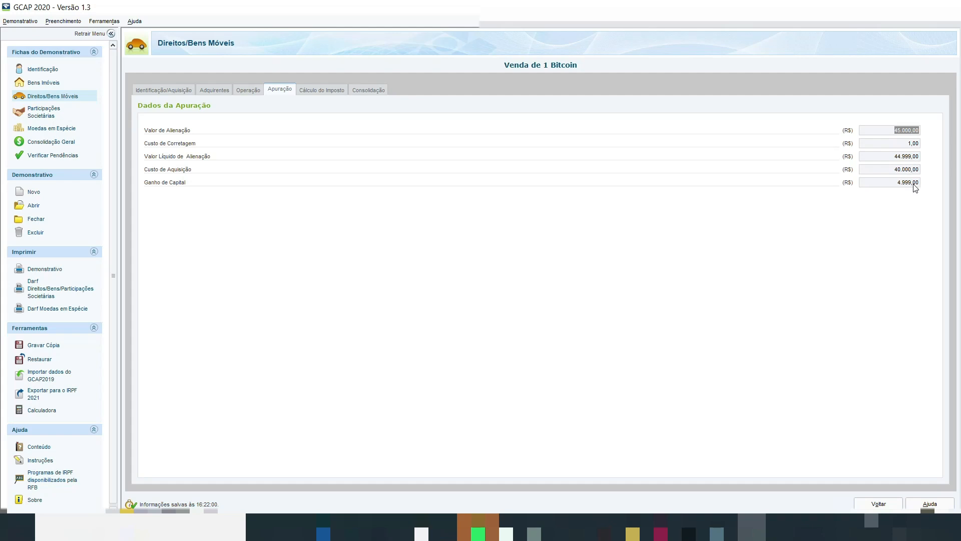
pyautogui.click(322, 91)
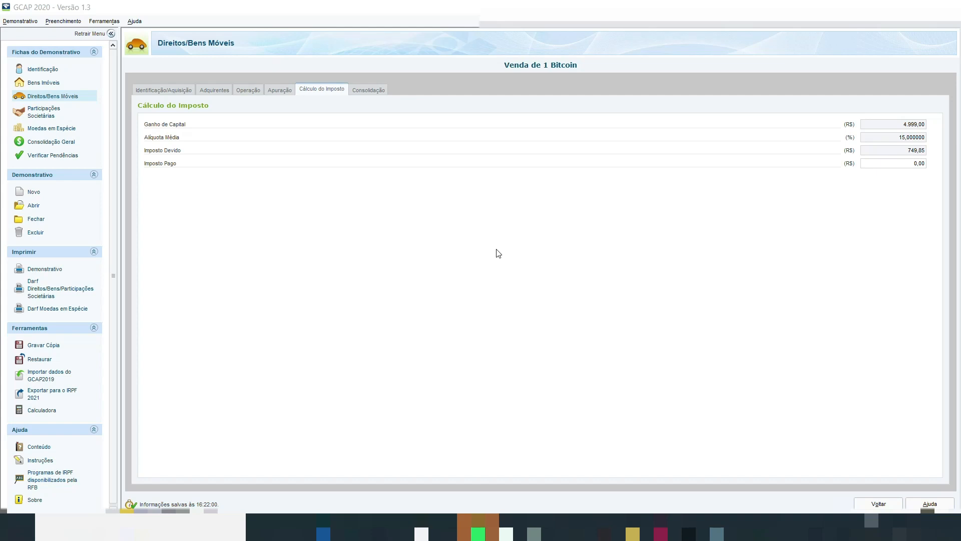
pyautogui.click(368, 92)
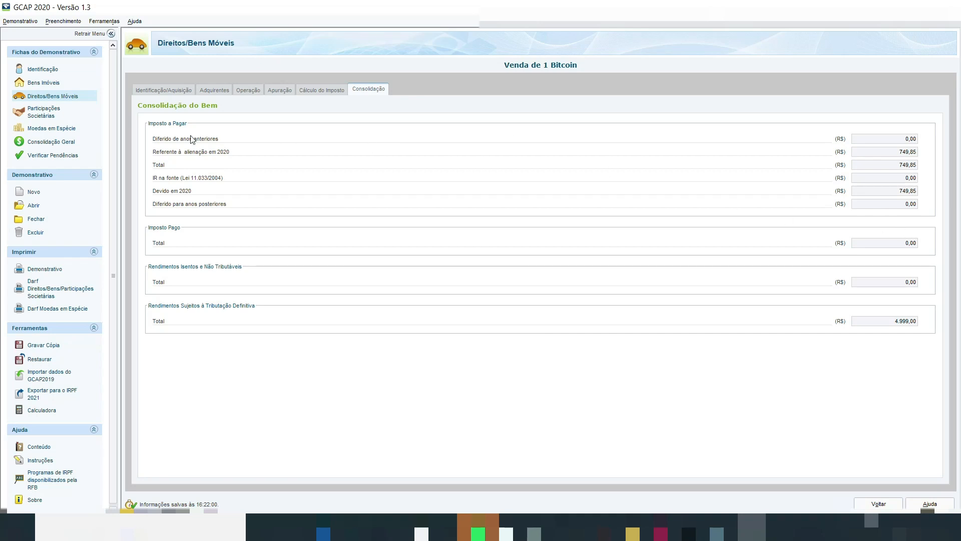
# Change the Bitcoin's acquisition cost to R$ 20.000,00
pyautogui.click(182, 91)
pyautogui.click(307, 252)
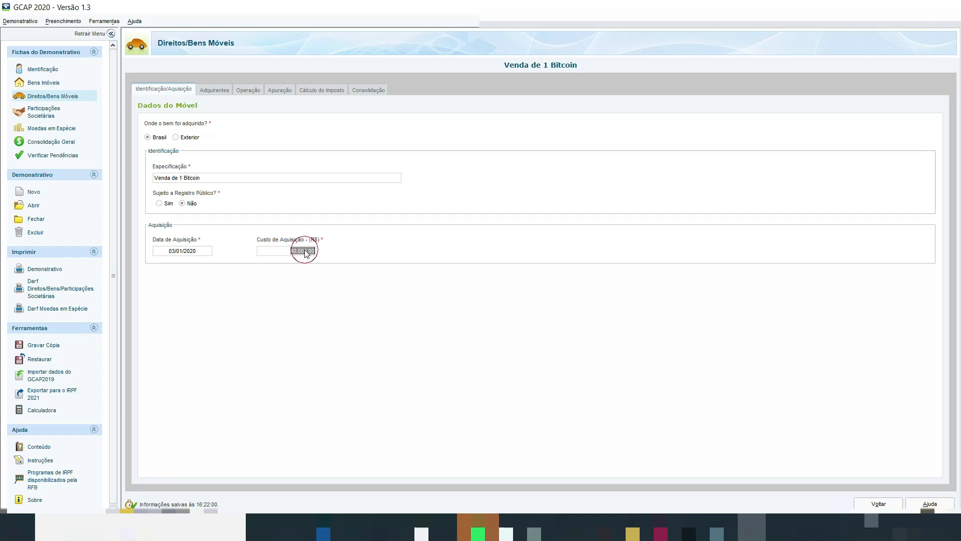
pyautogui.write('20000')
# Change the disposal value to R$ 25.000,00 and answer Não to monthly disposals exceeding R$ 35.000,00
pyautogui.click(246, 89)
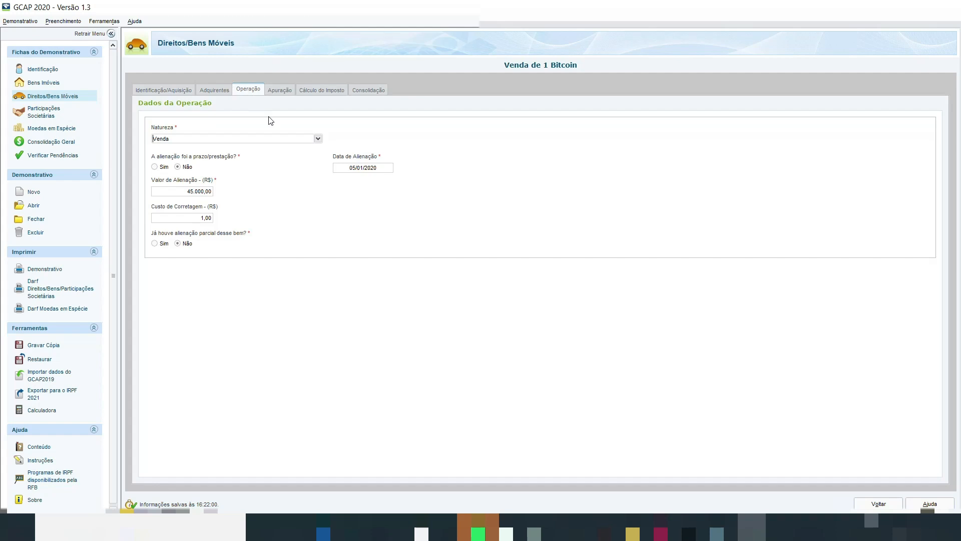
pyautogui.click(206, 195)
pyautogui.write('25000')
pyautogui.press('Tab')
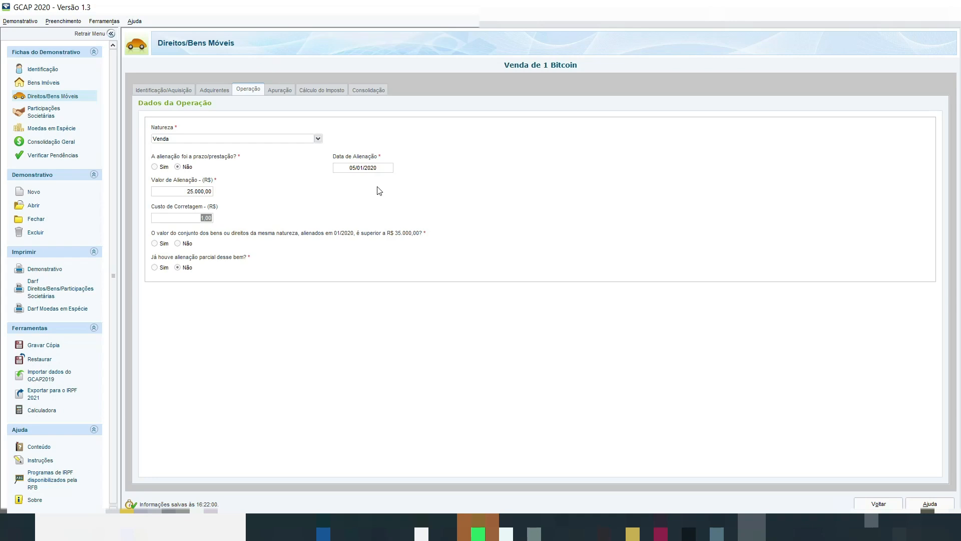
pyautogui.click(178, 244)
# Check the recalculated gain, tax due and consolidation for the reduced Bitcoin sale value
pyautogui.click(274, 90)
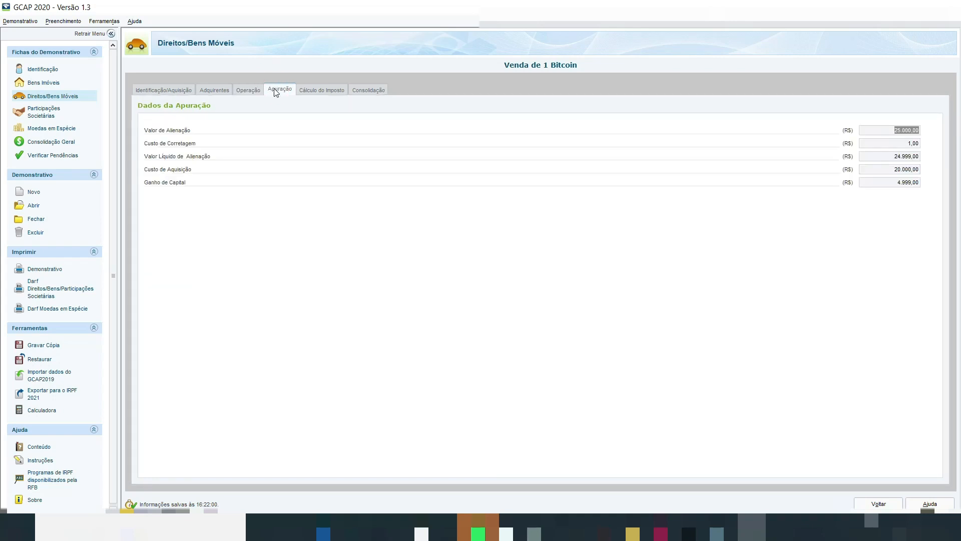
pyautogui.click(318, 92)
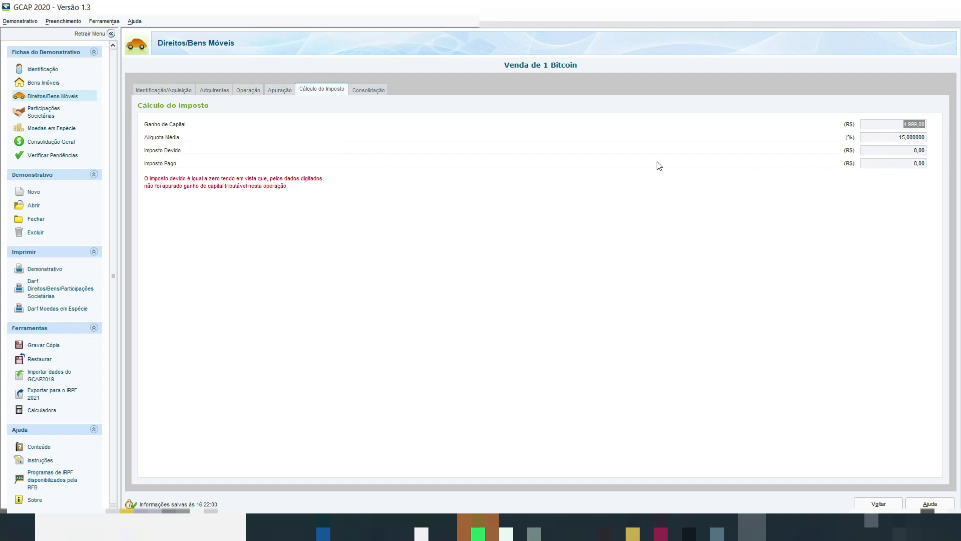
pyautogui.click(370, 92)
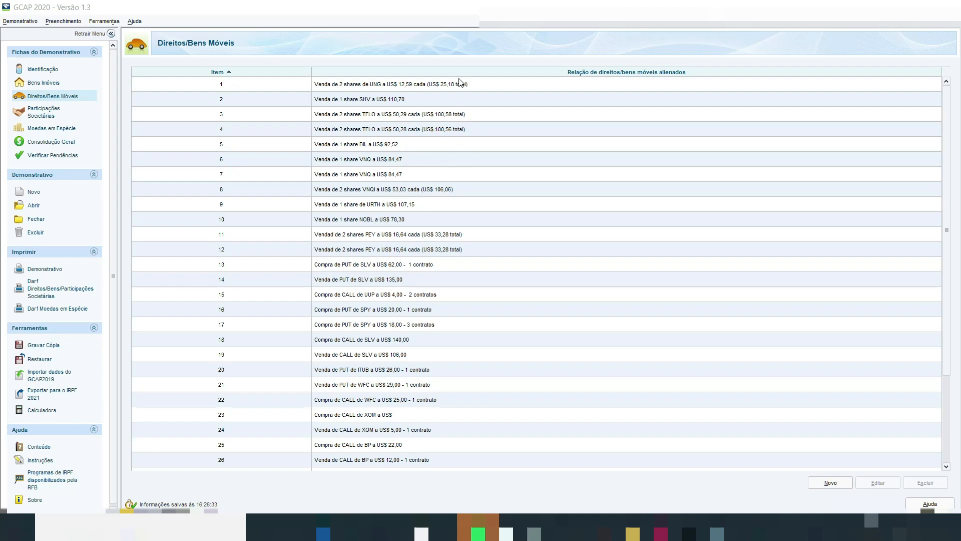
# Export the taxpayer's 2020 capital gains statement for IRPF 2021
pyautogui.scroll(-3, 460, 103)
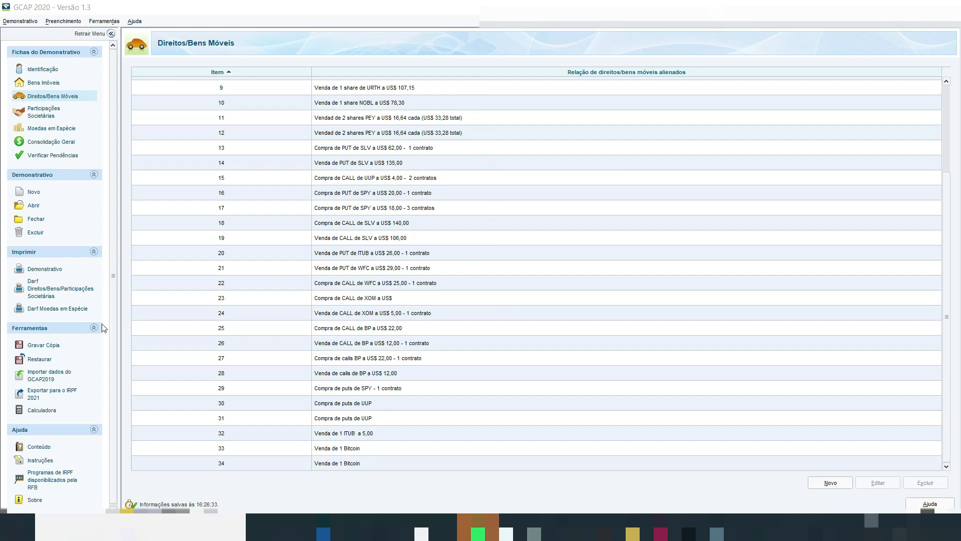
pyautogui.click(56, 390)
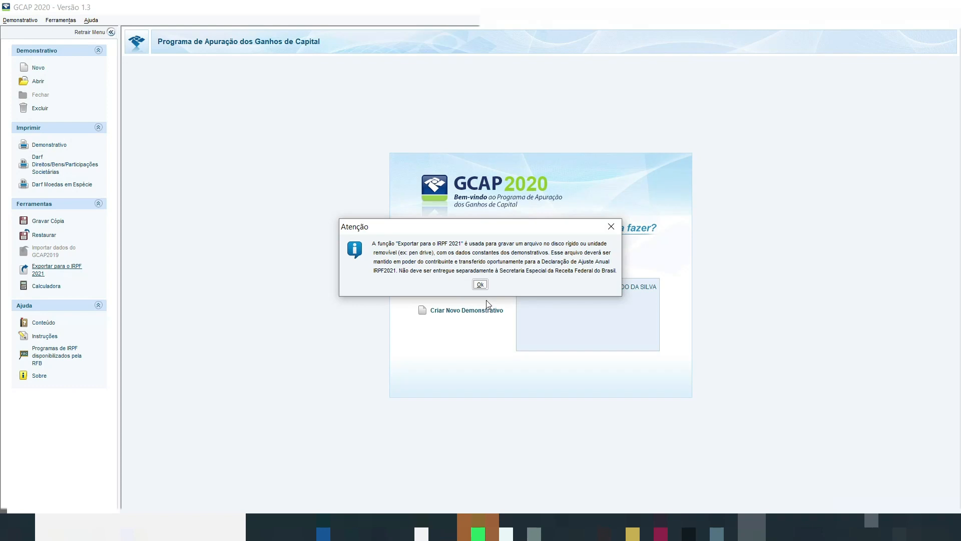
pyautogui.click(480, 285)
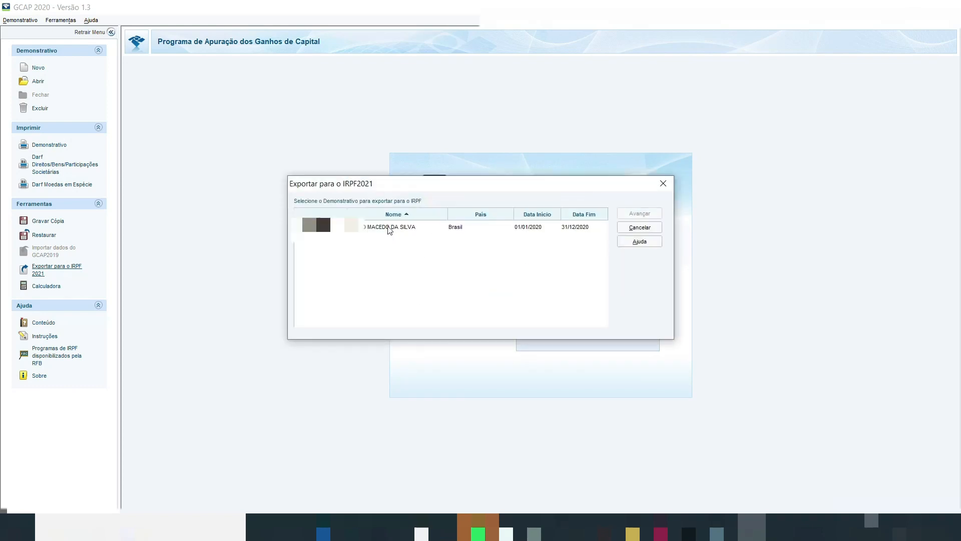
pyautogui.click(389, 230)
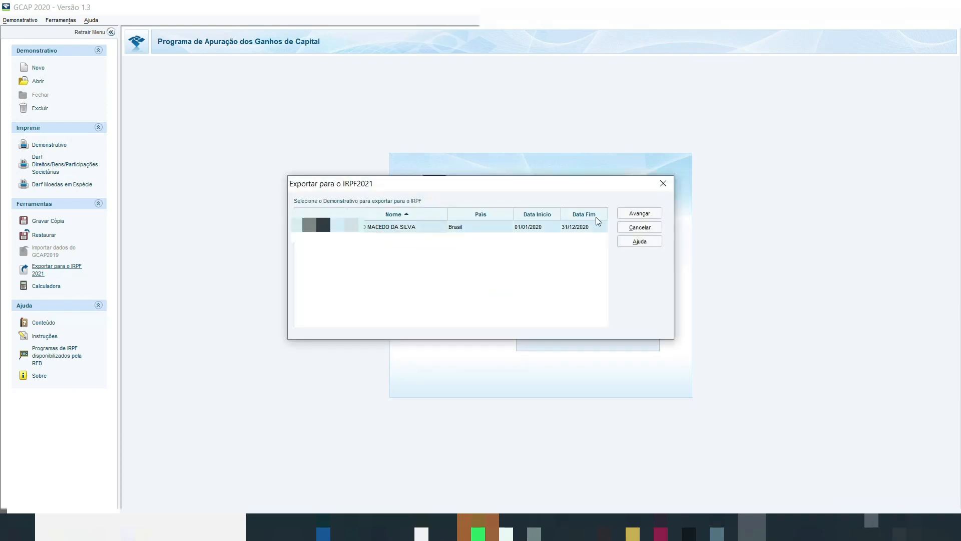
pyautogui.click(638, 214)
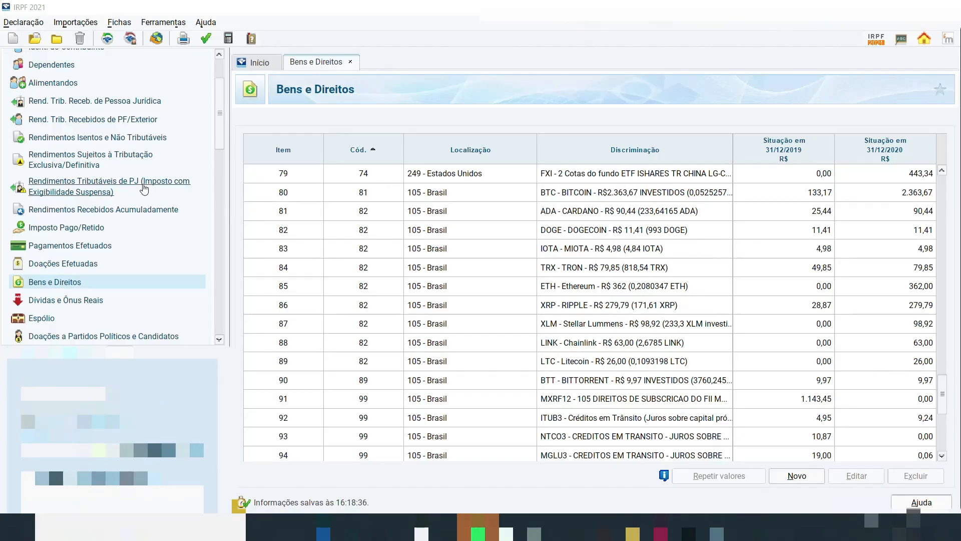
# Open the Direitos/Bens Móveis sheet under Ganhos de Capital in the IRPF 2021 return
pyautogui.scroll(-5, 144, 189)
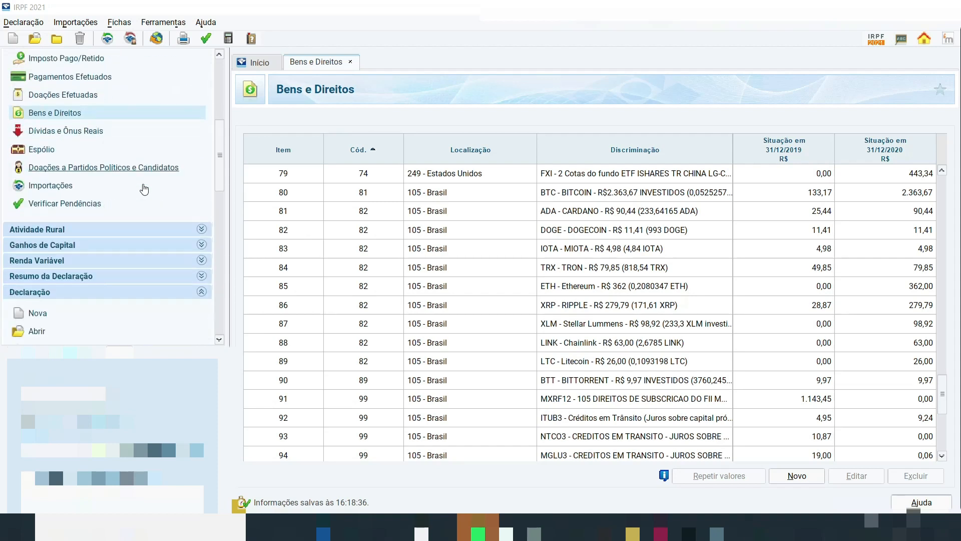
pyautogui.click(113, 246)
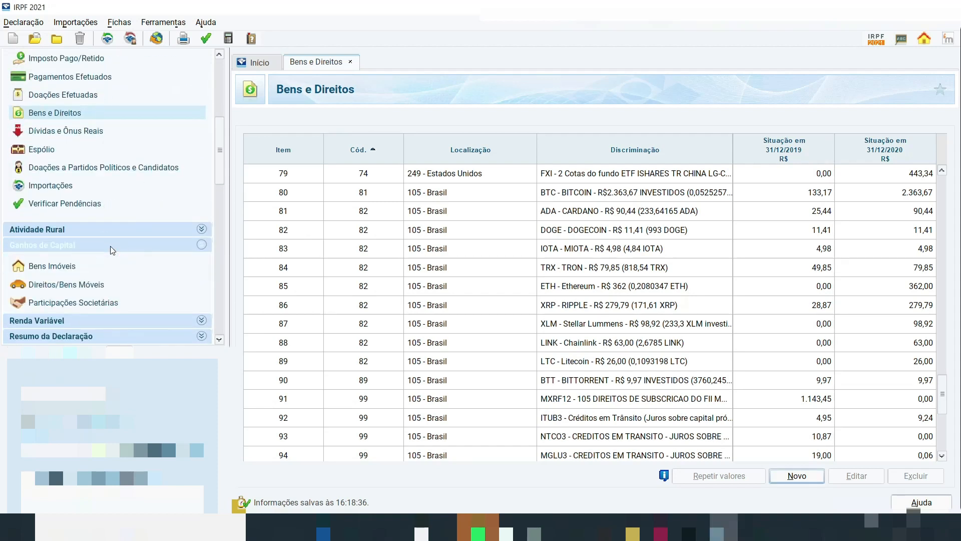
pyautogui.click(100, 283)
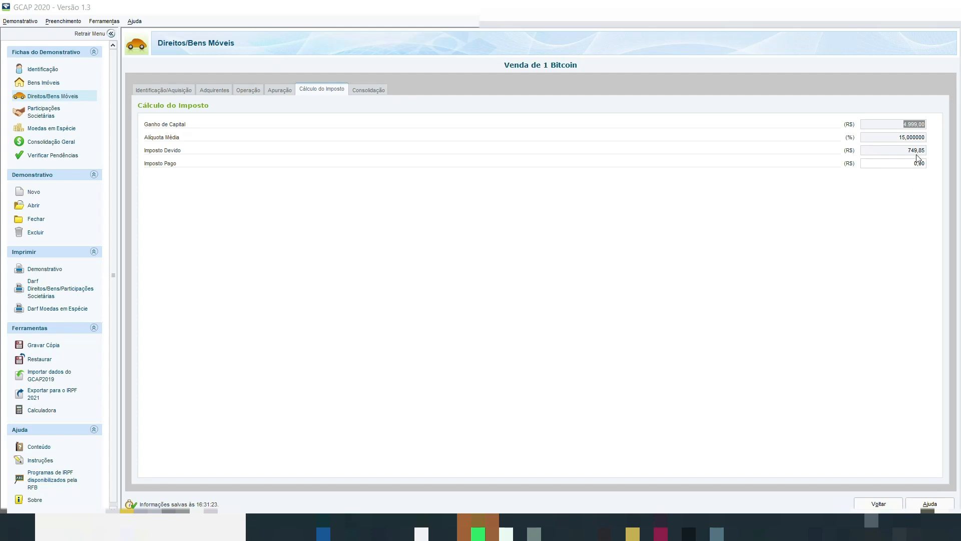
# Switch to GCAP 2020, check the Bitcoin sale's gain, tax due and consolidation, and open Darf Direitos/Bens/Participações Societárias
pyautogui.click(279, 93)
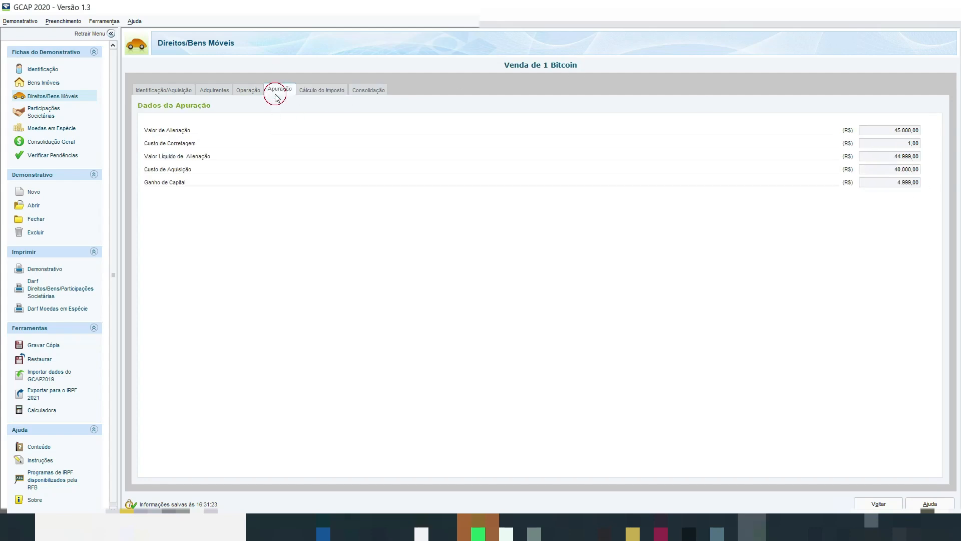
pyautogui.click(316, 90)
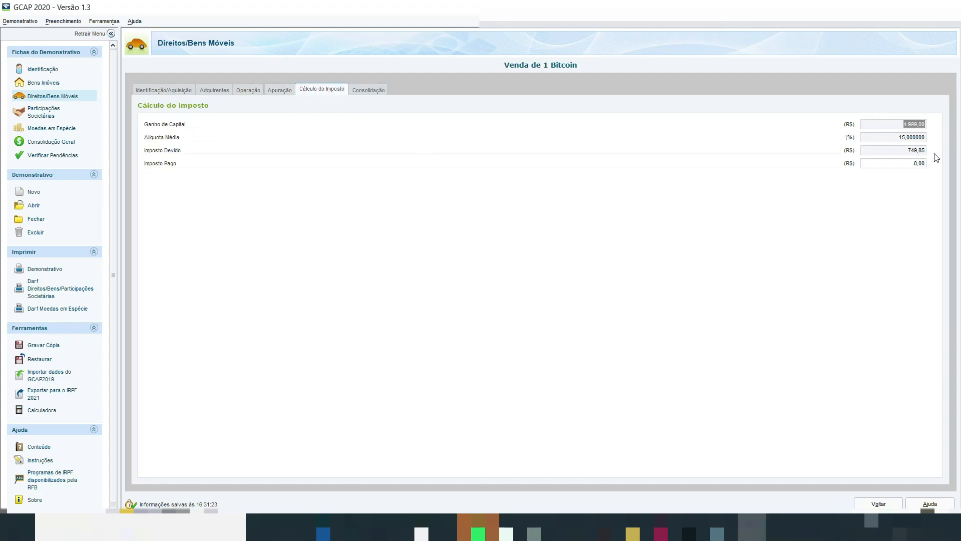
pyautogui.click(372, 92)
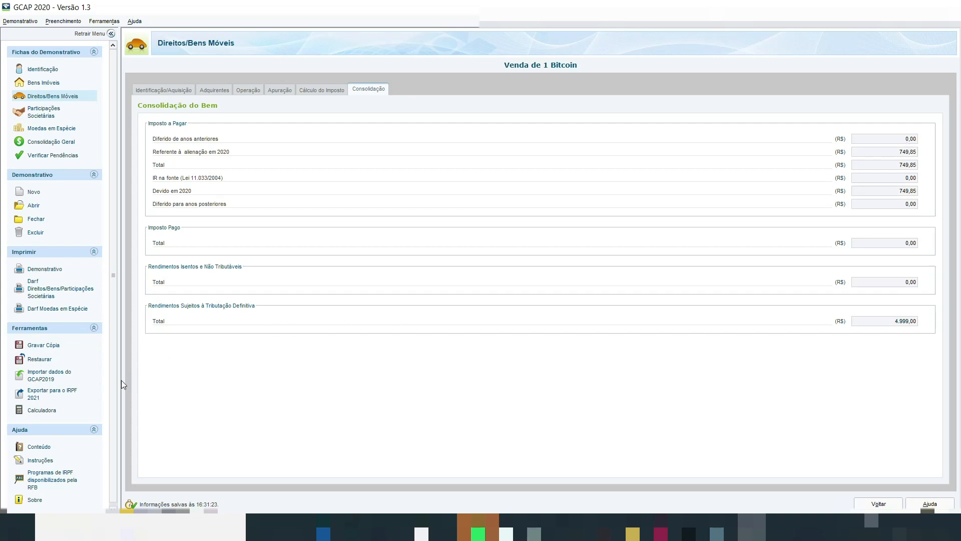
pyautogui.click(57, 296)
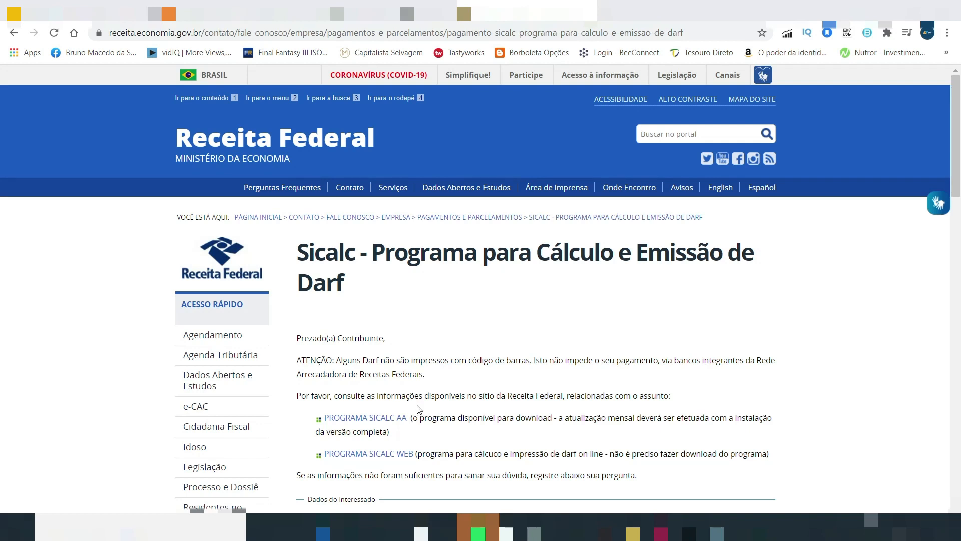
# Open the Sicalcweb online DARF calculation page on the Receita Federal website
pyautogui.click(387, 454)
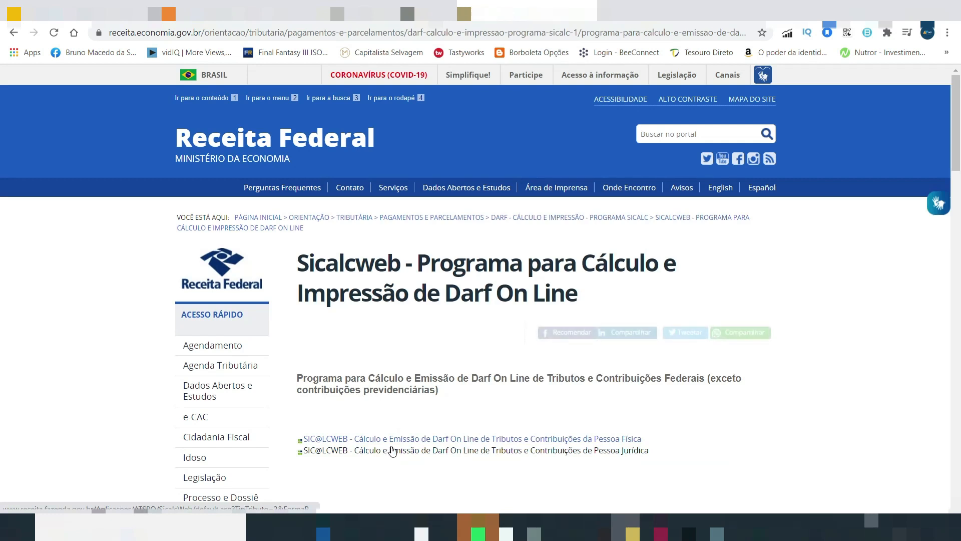
pyautogui.click(393, 451)
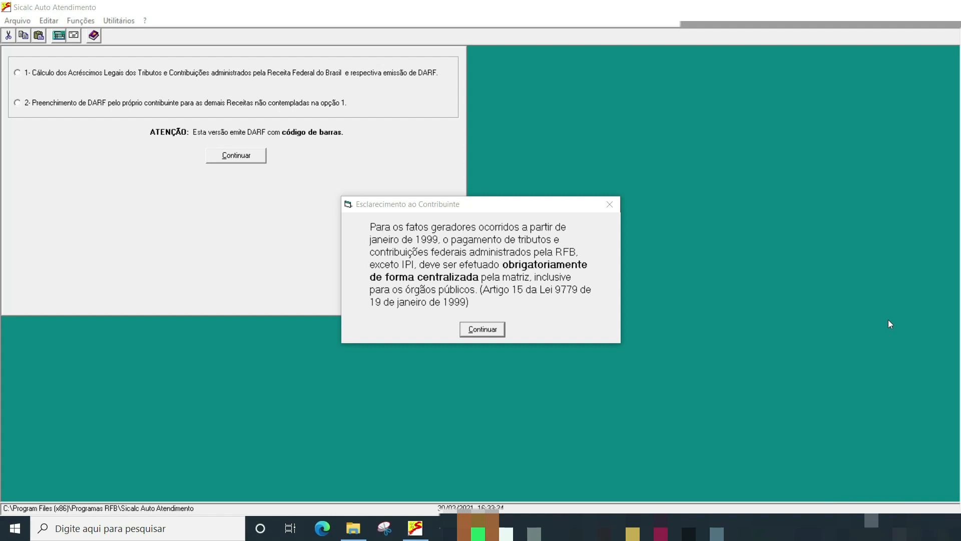
# In Sicalc Auto Atendimento, dismiss the contributor notice and set the tax domicile municipality to 7107 - SAO PAULO, SP
pyautogui.click(494, 330)
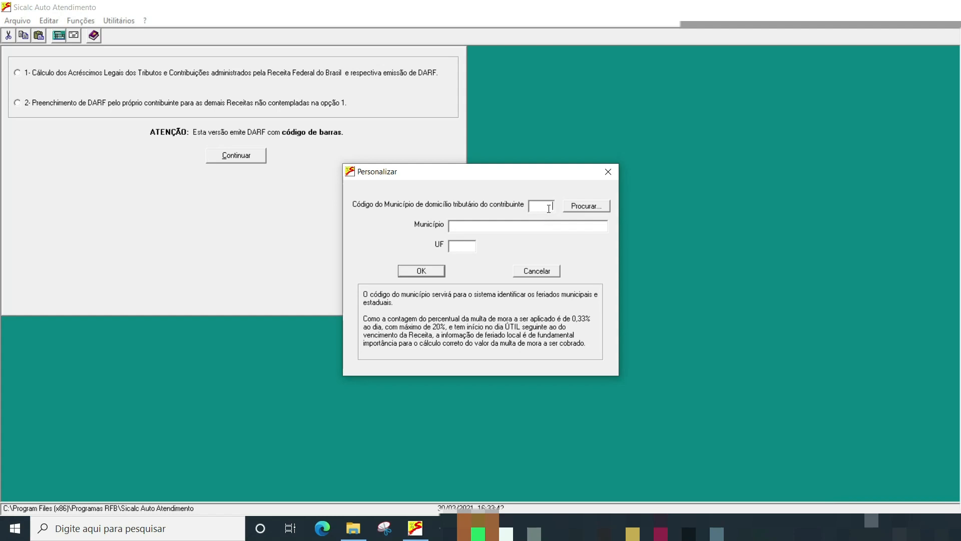
pyautogui.click(597, 203)
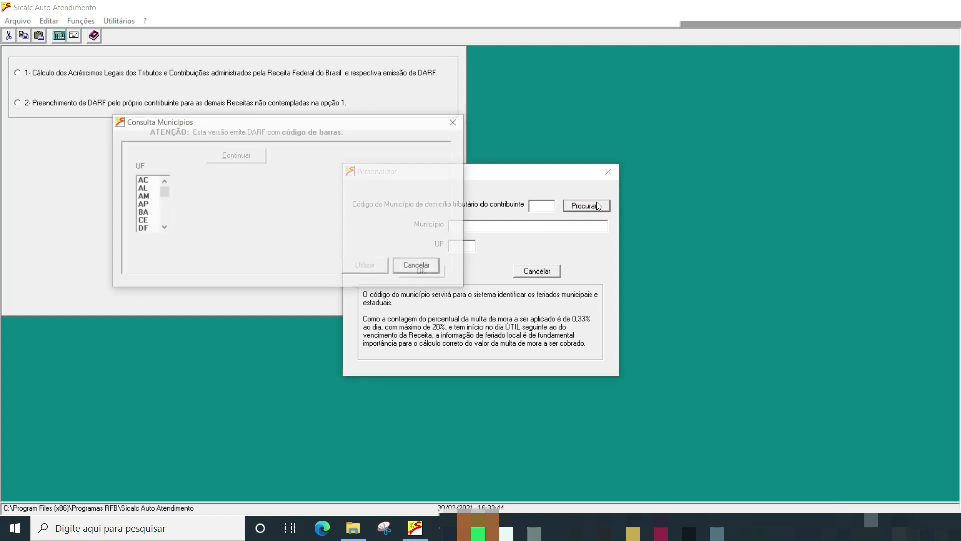
pyautogui.moveTo(160, 192); pyautogui.dragTo(161, 200)
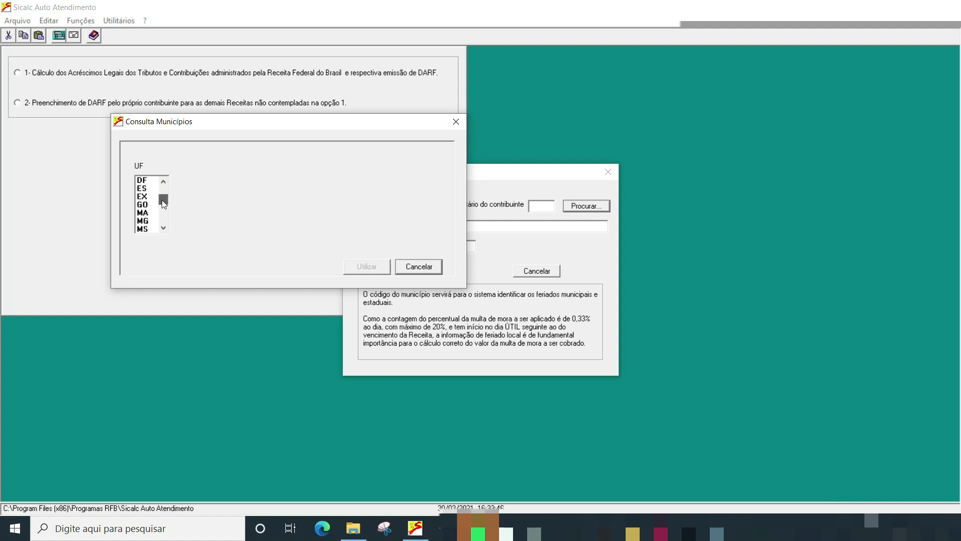
pyautogui.moveTo(166, 207); pyautogui.dragTo(165, 216)
pyautogui.click(143, 220)
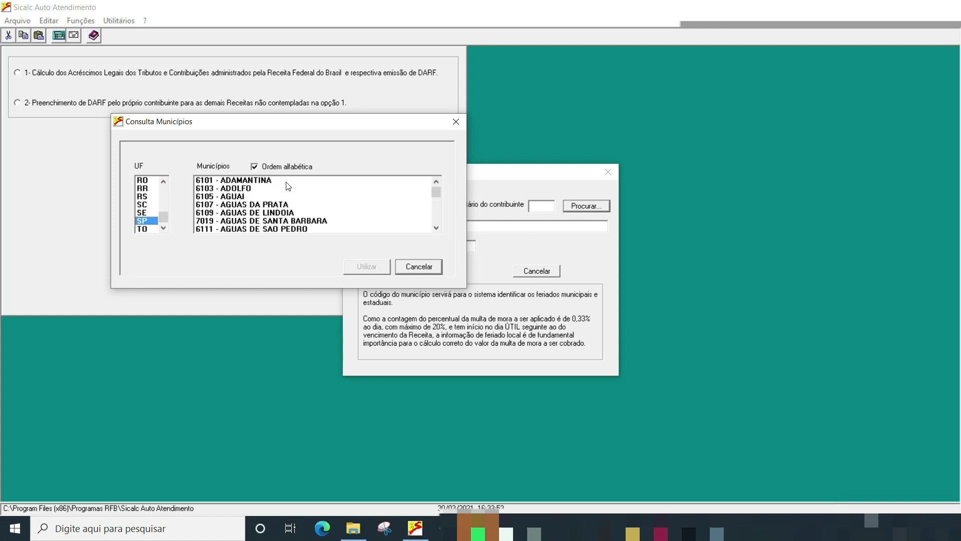
pyautogui.scroll(-4, 357, 197)
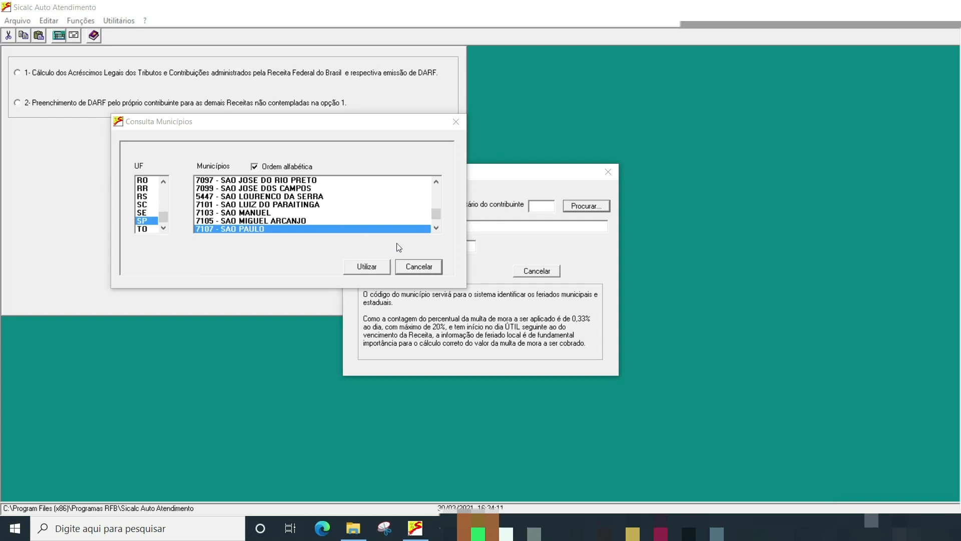
pyautogui.click(364, 268)
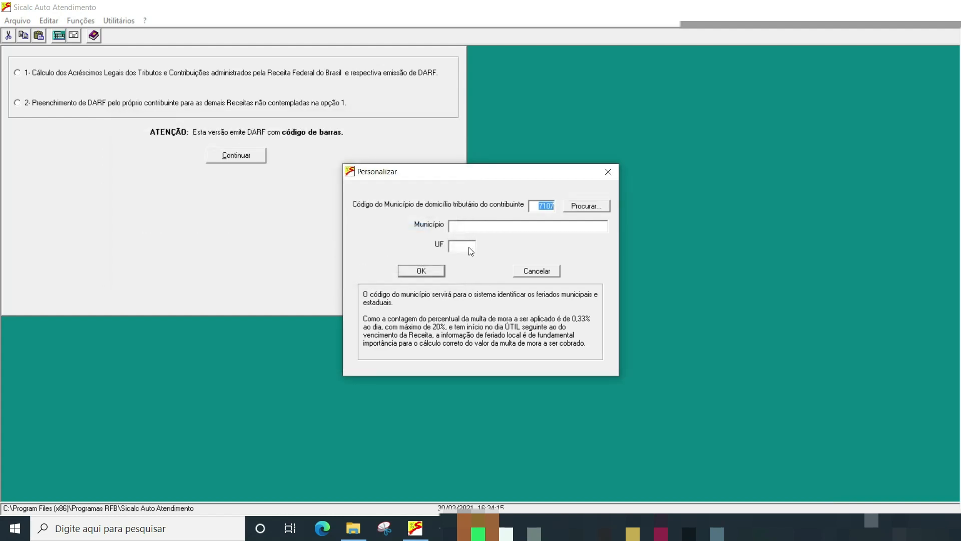
pyautogui.click(433, 274)
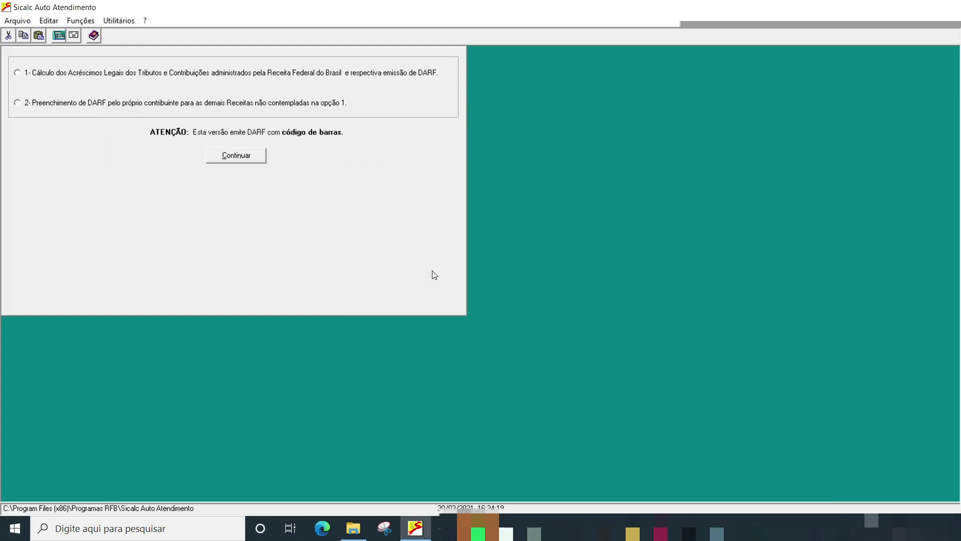
# Start option 1 for calculating legal additions and issuing a DARF, with revenue code 4600 and assessment period 01/2020
pyautogui.click(18, 74)
pyautogui.click(244, 161)
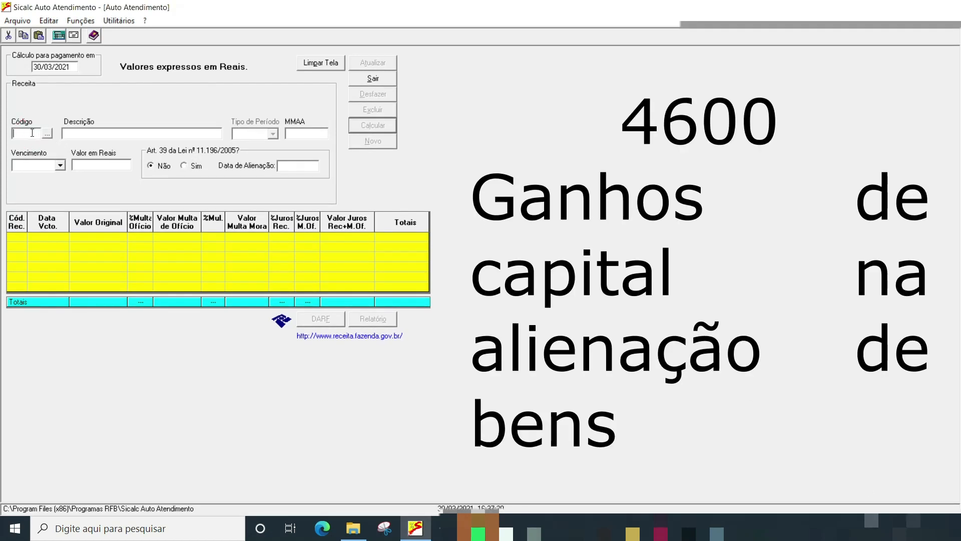
pyautogui.write('4600')
pyautogui.click(78, 134)
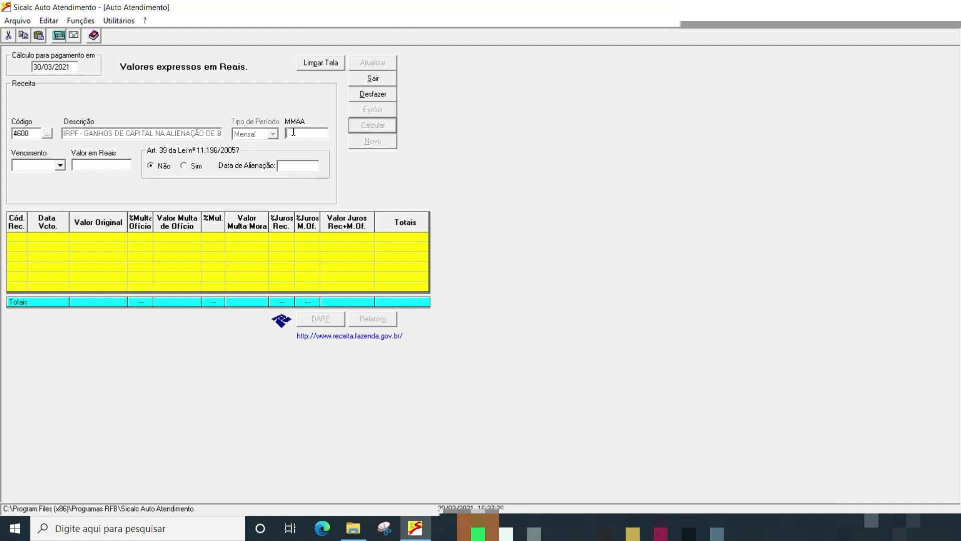
pyautogui.write('0120')
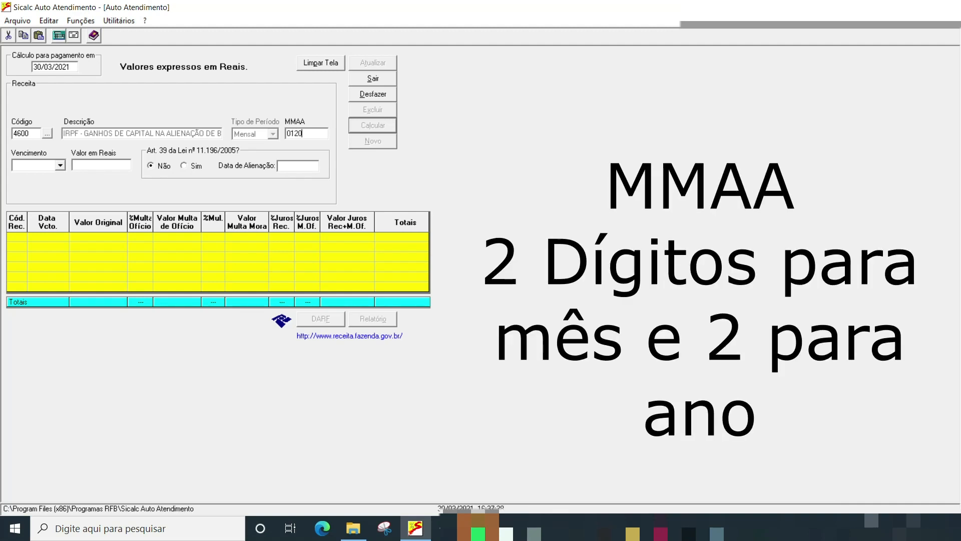
pyautogui.press('Tab')
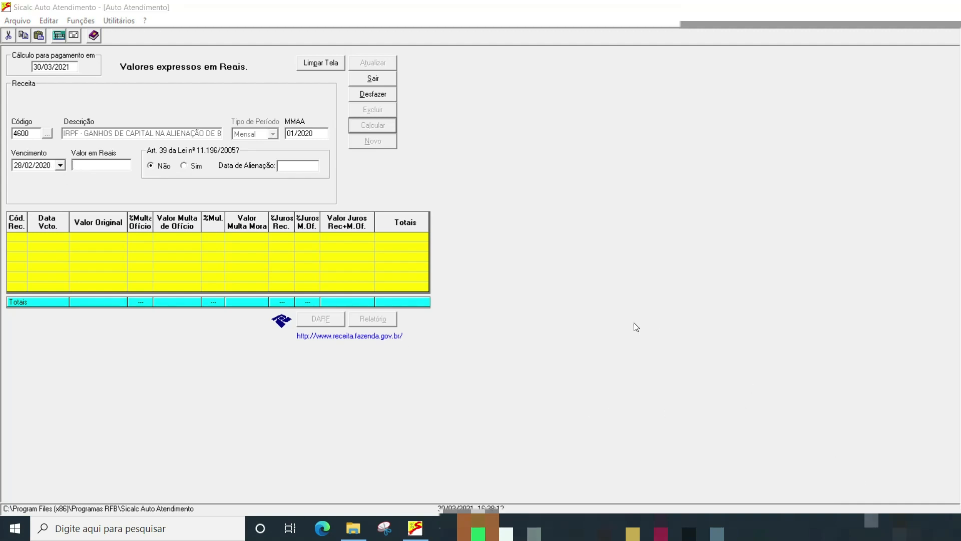
# Look up the tax due in GCAP 2020, enter 749,85 with disposal date 05/01/2020 in Sicalc, and calculate the payment
pyautogui.click(447, 528)
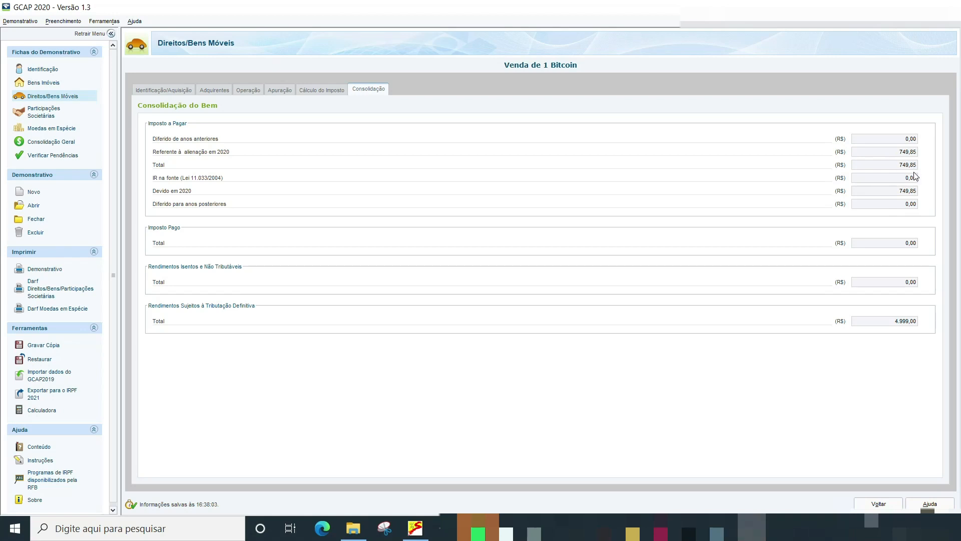
pyautogui.click(415, 528)
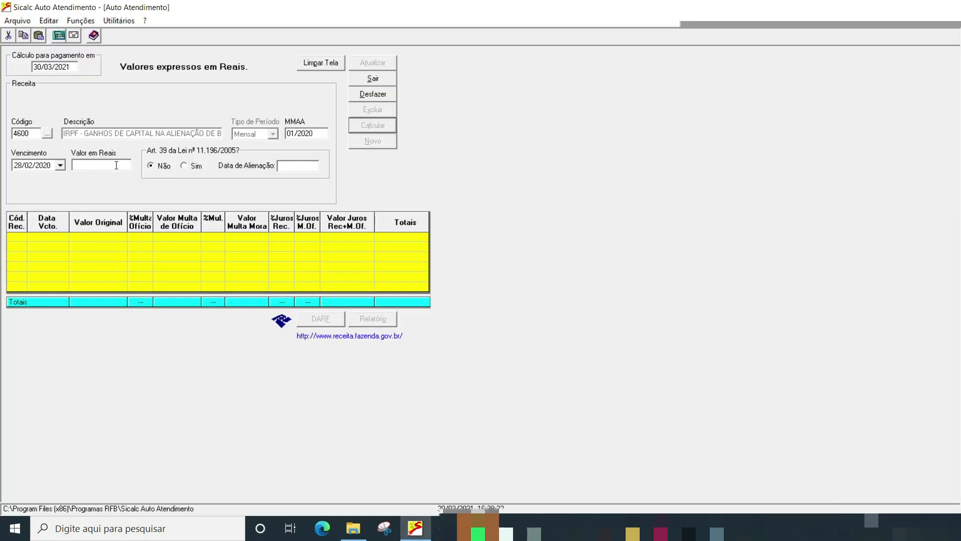
pyautogui.write('749,85')
pyautogui.click(288, 166)
pyautogui.write('050120')
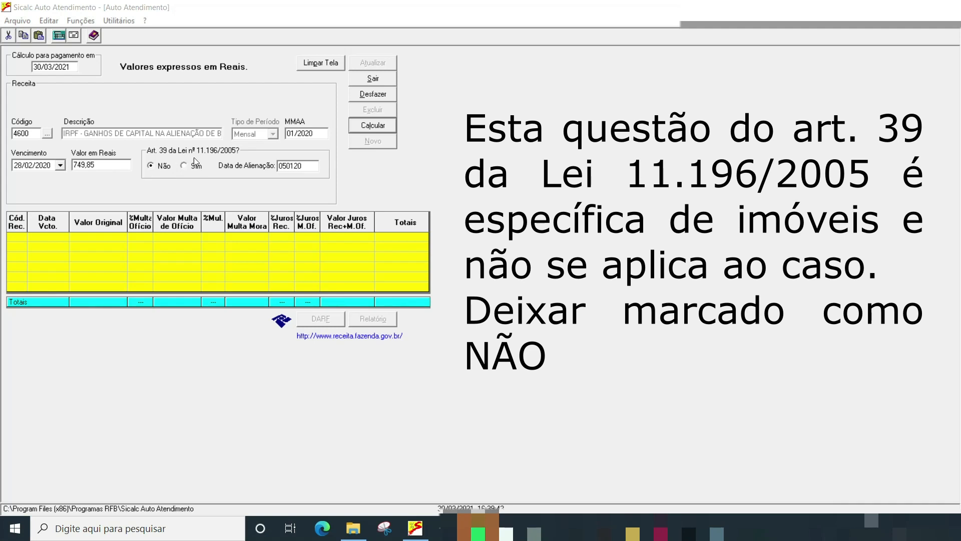
pyautogui.click(313, 166)
pyautogui.press('Tab')
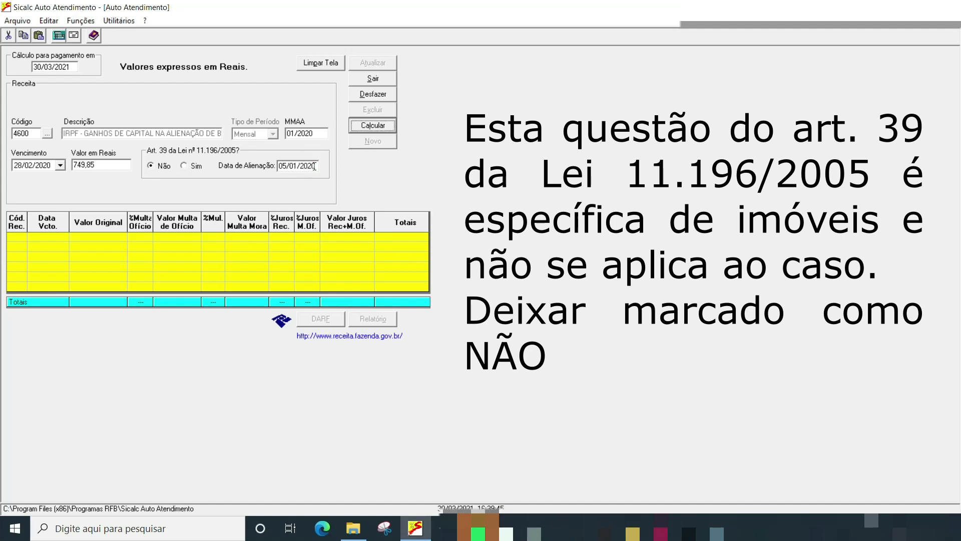
pyautogui.click(363, 126)
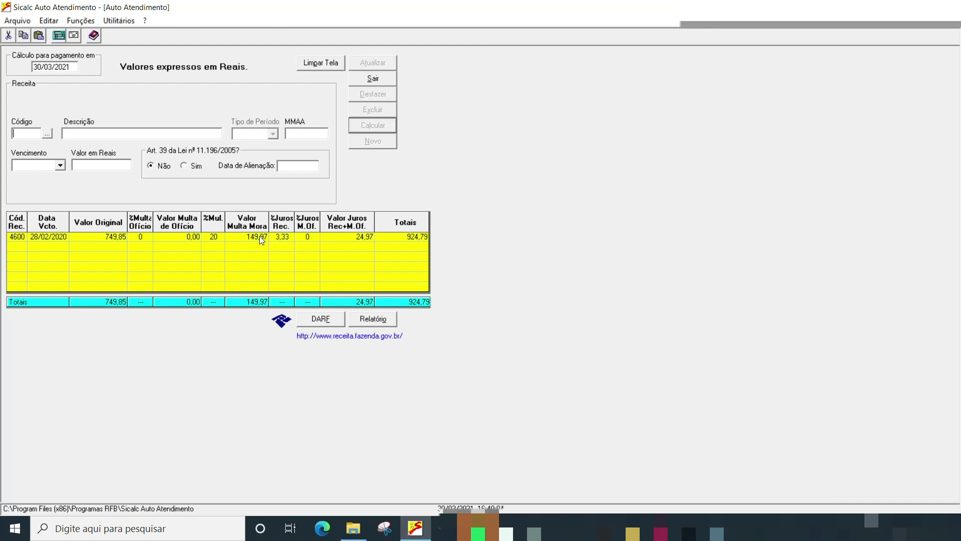
# Fill in the DARF form with the taxpayer's name, phone and CPF, and the observation OPERAÇÕES CRIPTO JAN 2020
pyautogui.click(326, 319)
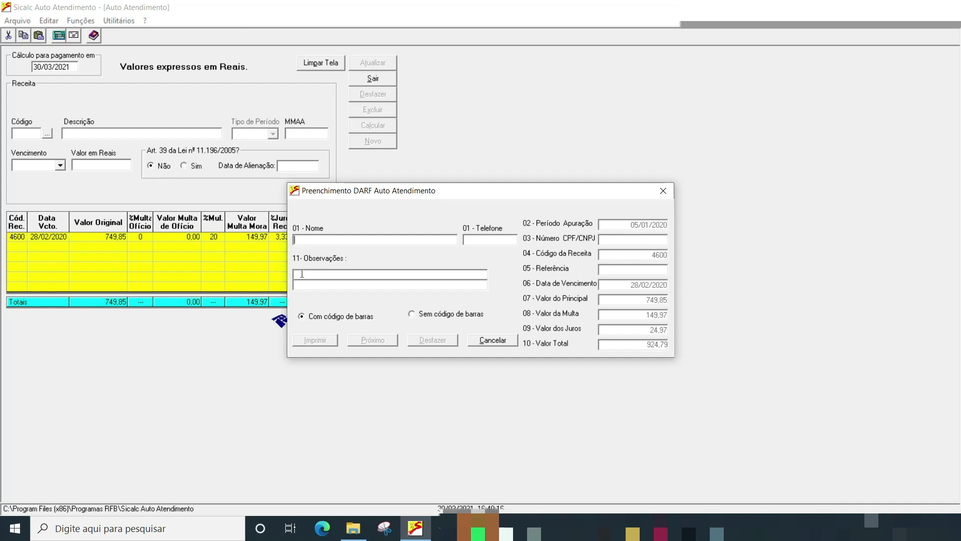
pyautogui.click(330, 274)
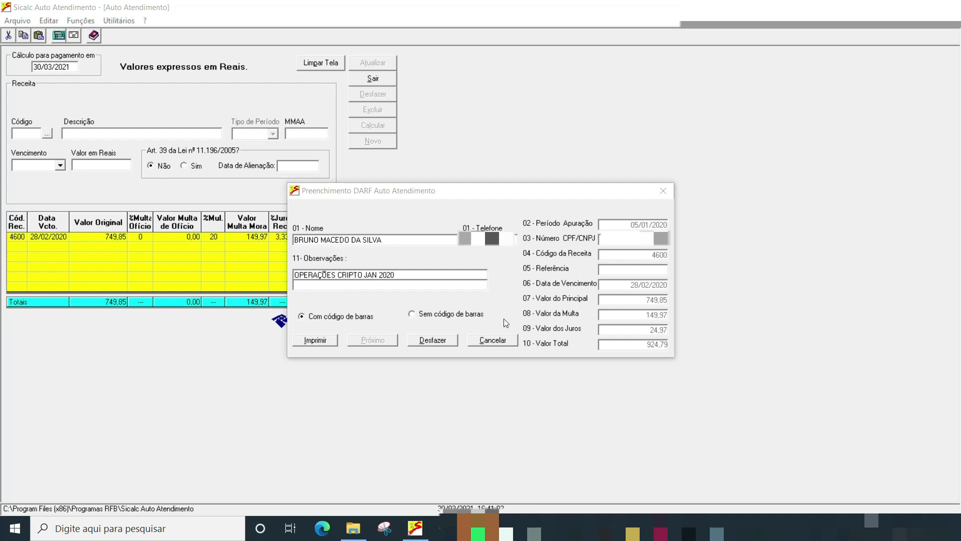
# Print the barcoded DARF to a PDF named CRIPTO JAN 2020 in Área de Trabalho and view the document
pyautogui.click(322, 337)
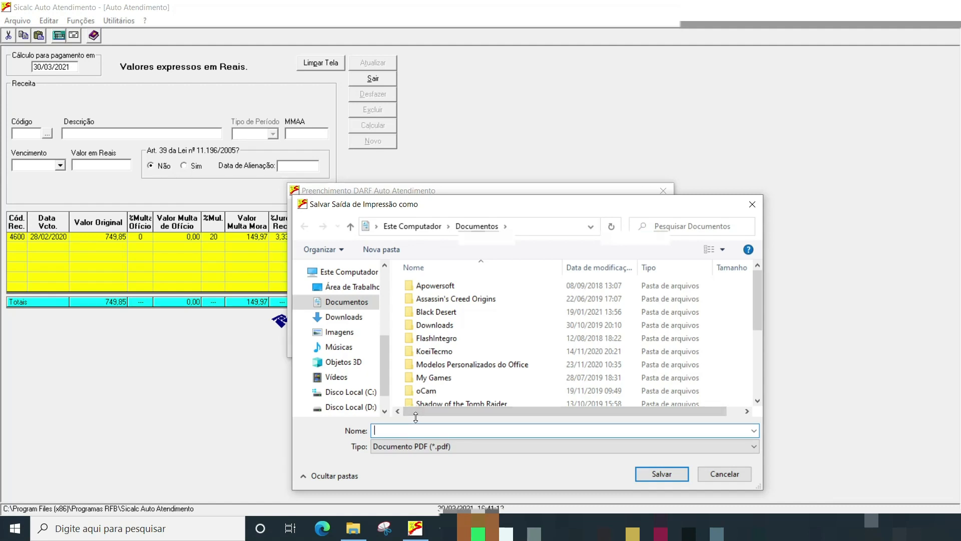
pyautogui.write('CRIPTO JAN 2020')
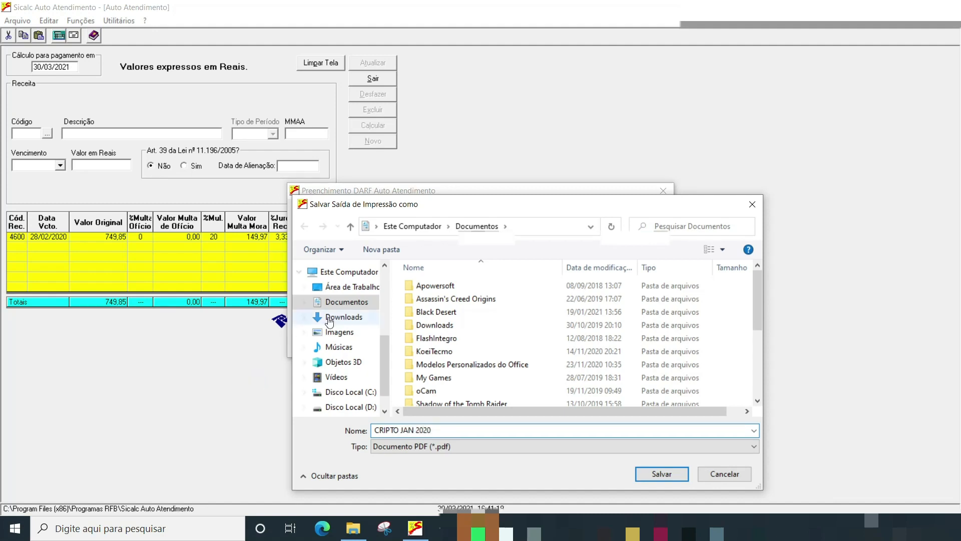
pyautogui.click(357, 288)
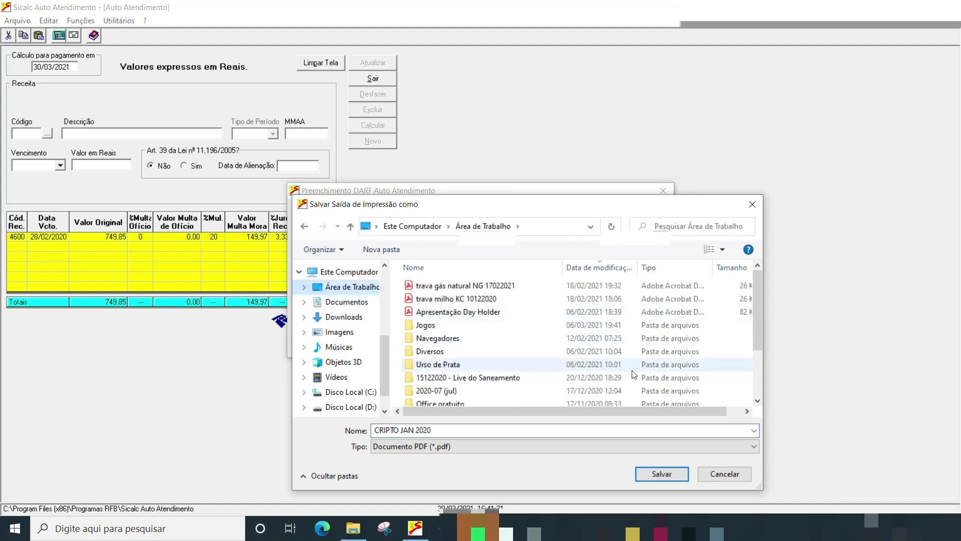
pyautogui.click(662, 474)
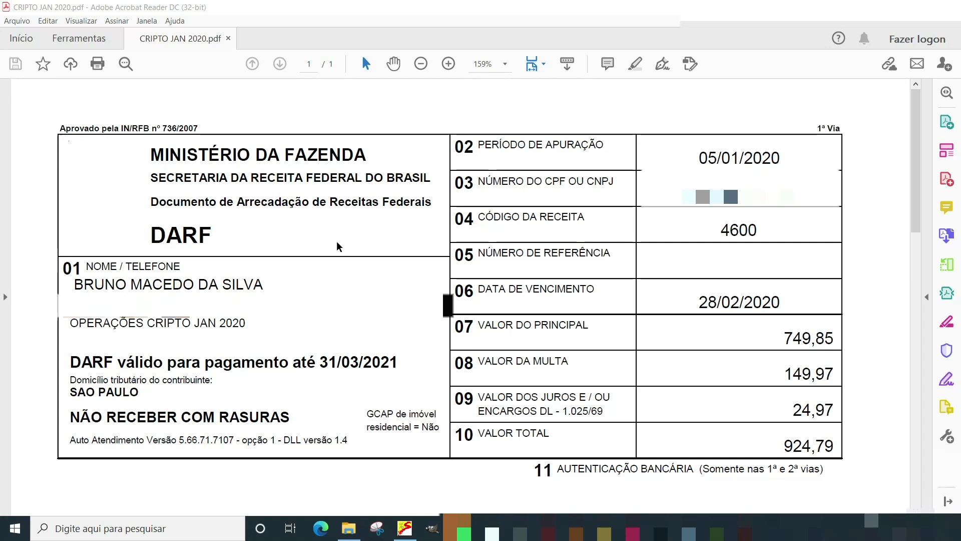
pyautogui.scroll(-4, 338, 245)
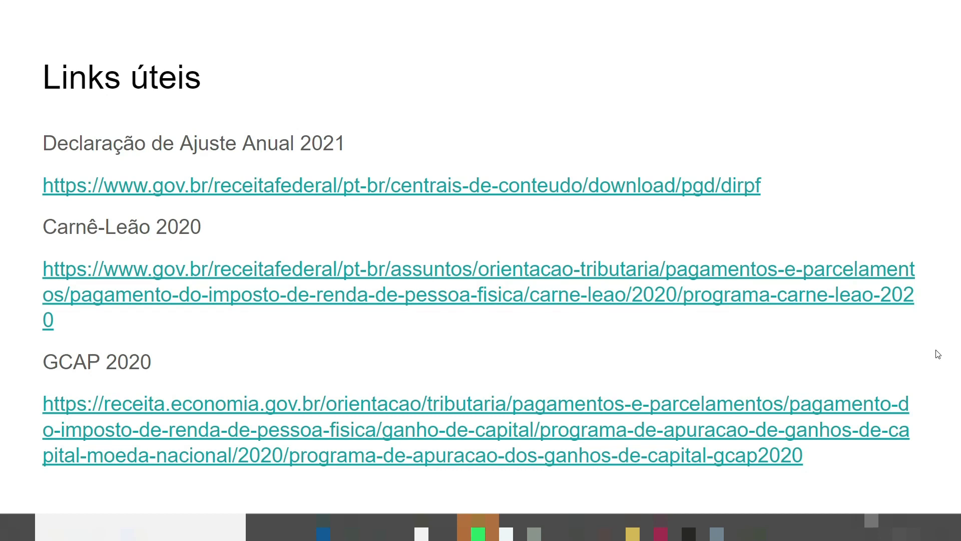
pyautogui.click(937, 308)
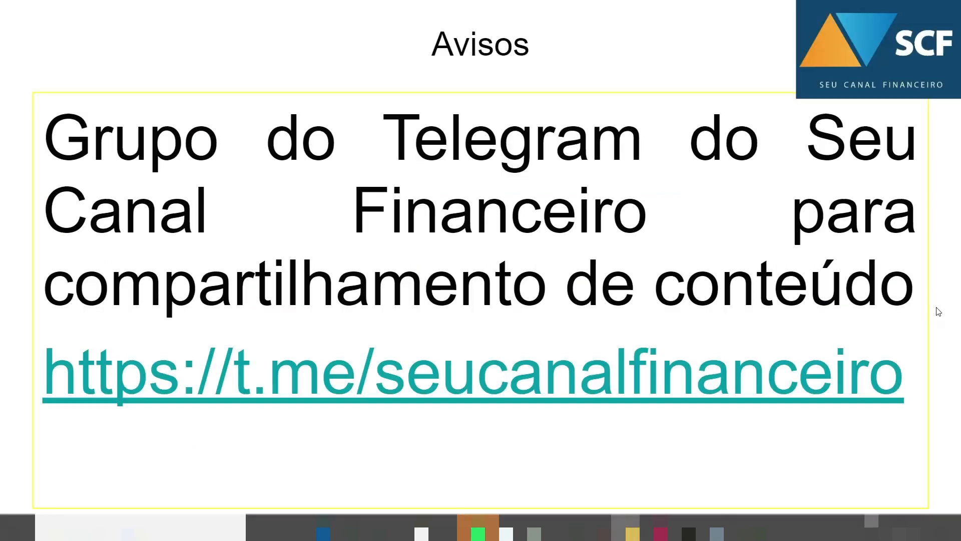